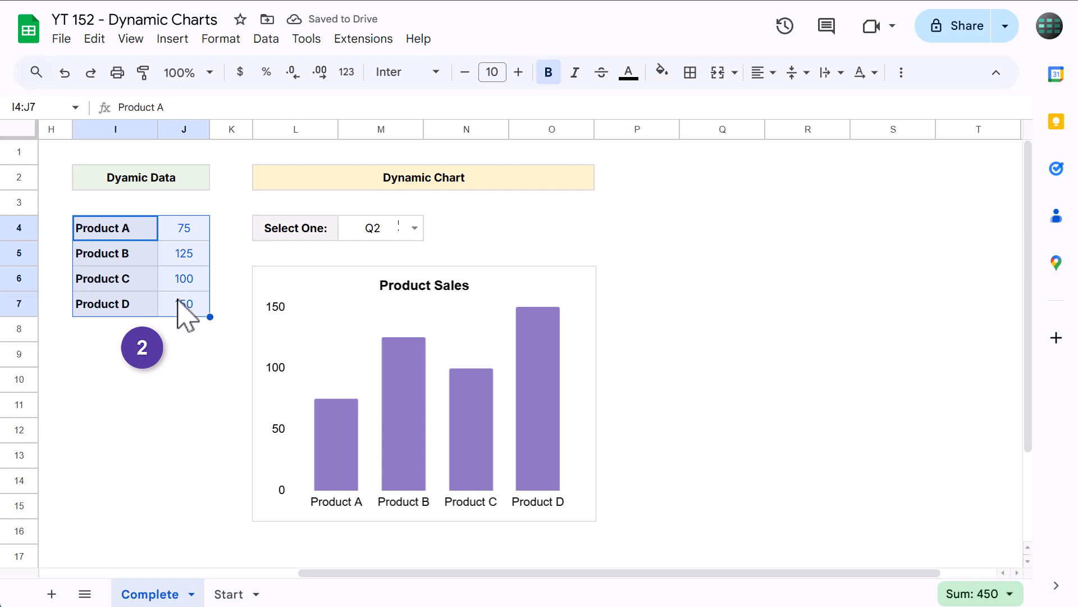
click(152, 361)
click(330, 286)
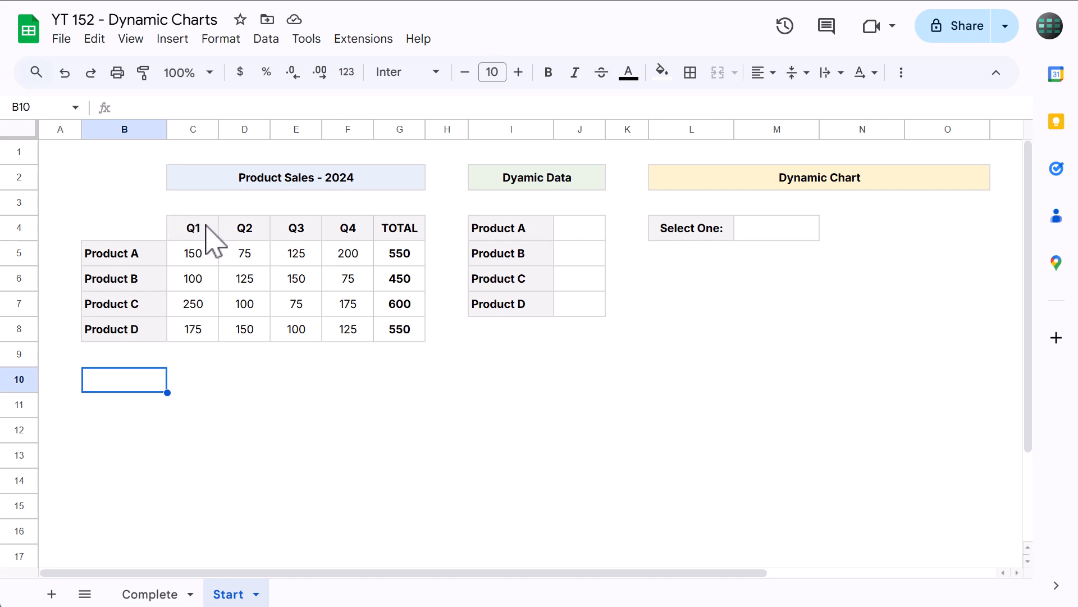
- Add a data validation rule to cell M4 using the criterion Dropdown (from a range)
drag(206, 225, 399, 229)
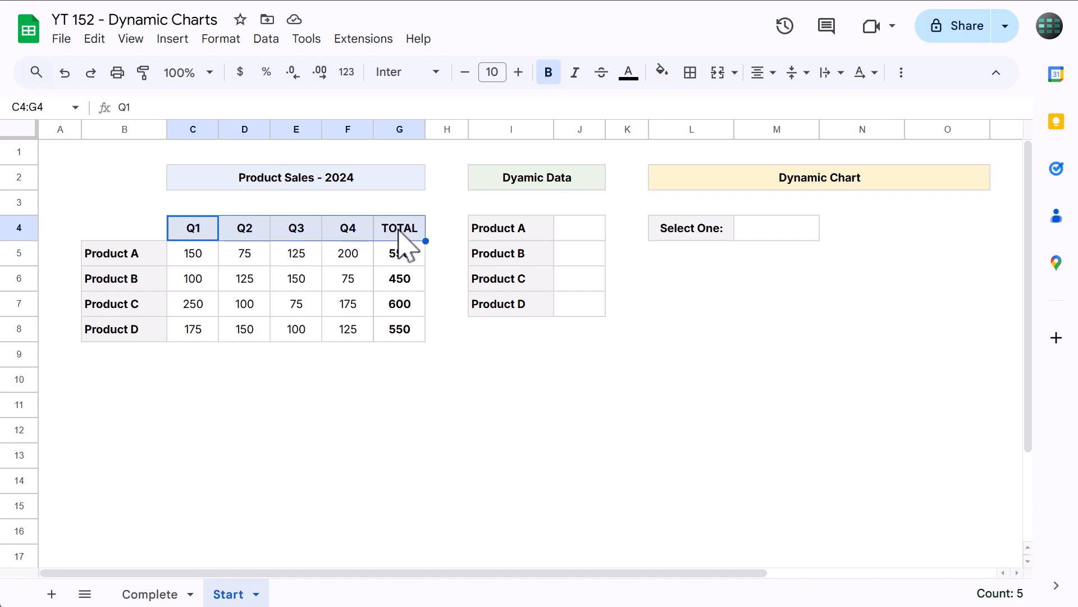
click(789, 243)
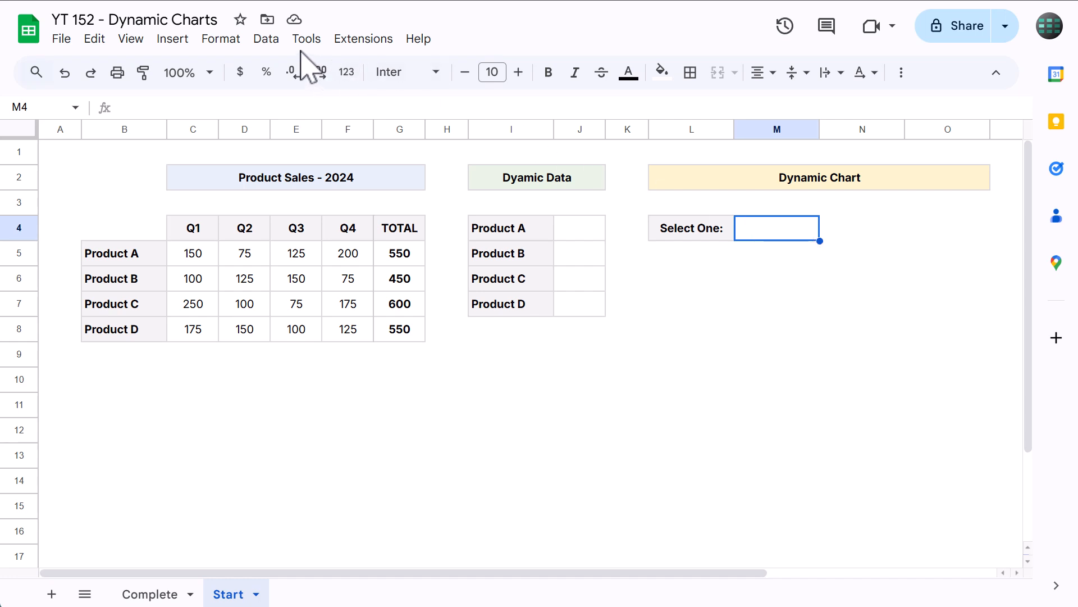
click(268, 40)
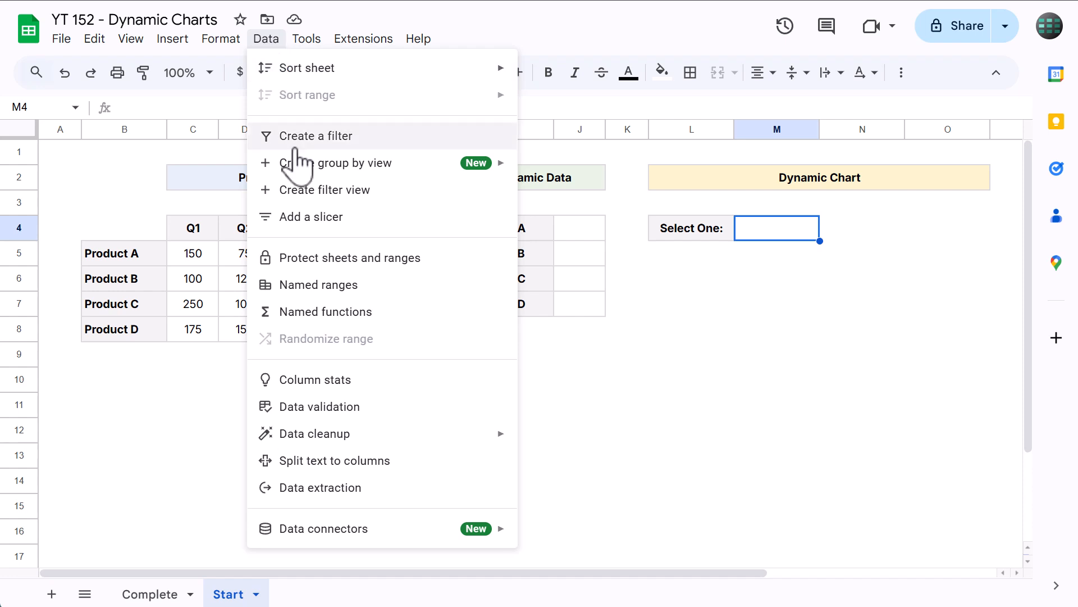
click(319, 406)
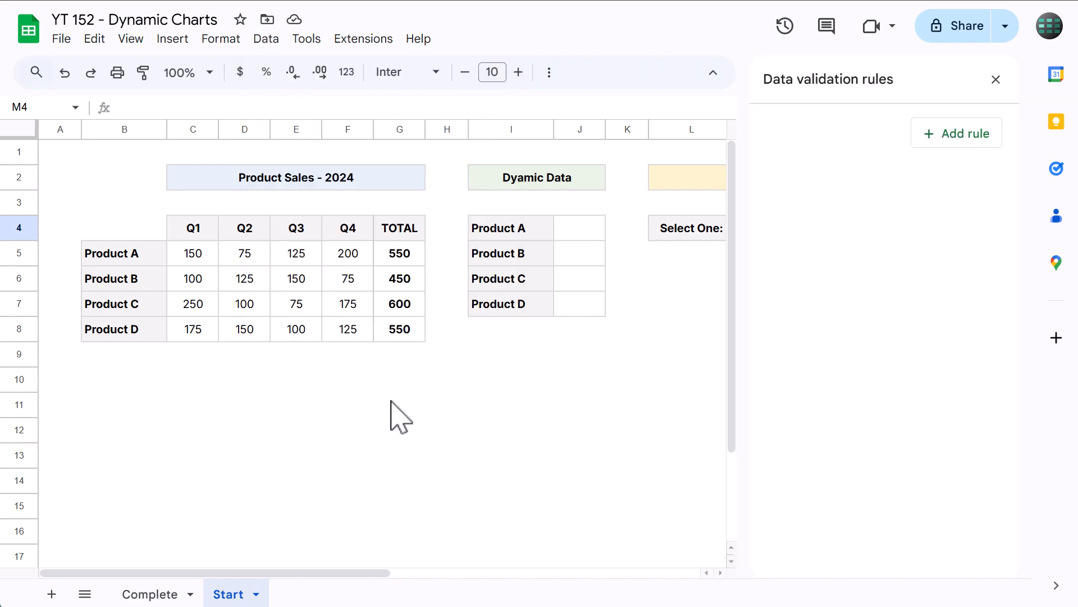
click(939, 138)
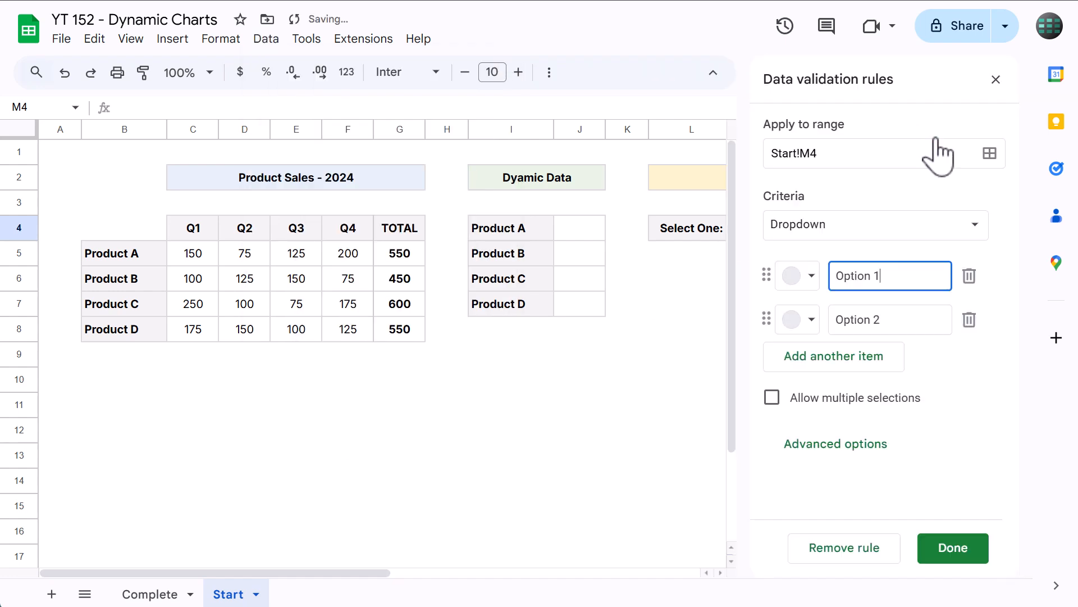
click(840, 228)
click(841, 252)
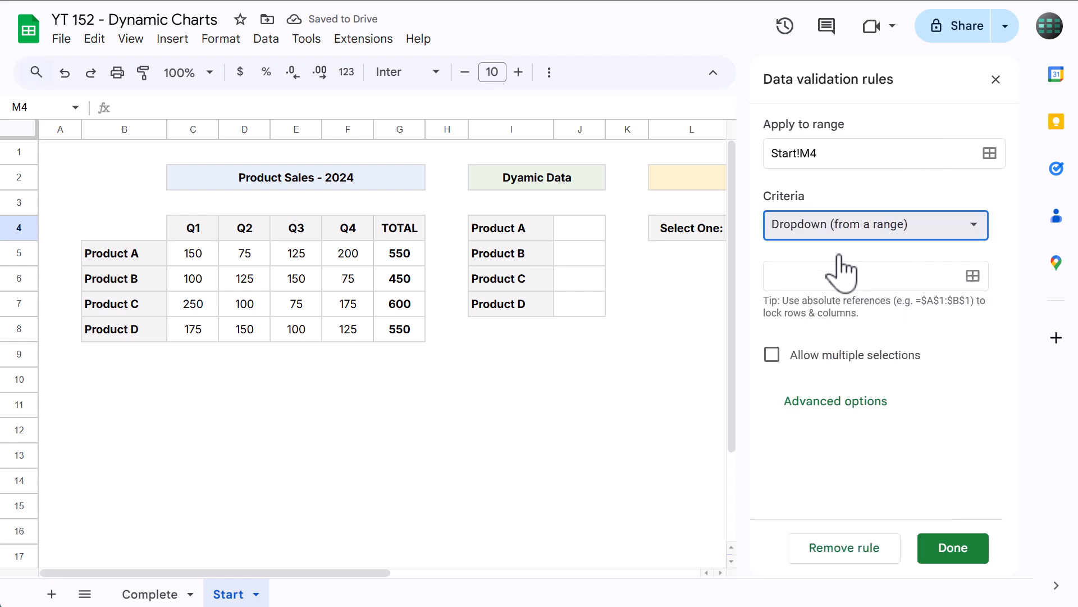
- Set the dropdown's source range to Start!C4:G4, the headers Q1 through TOTAL
click(837, 275)
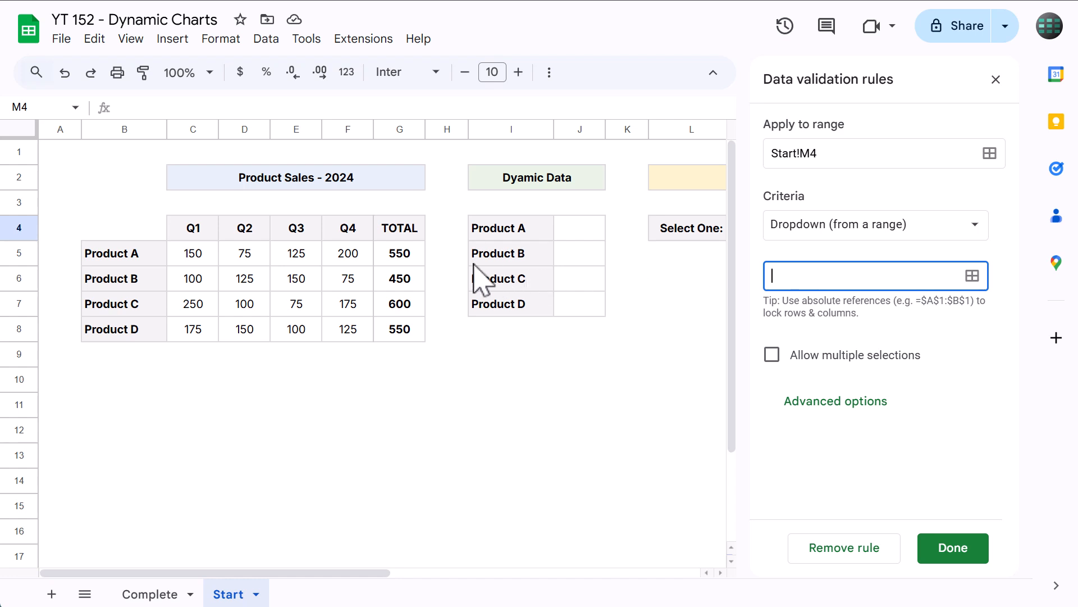
click(216, 230)
drag(217, 227, 381, 230)
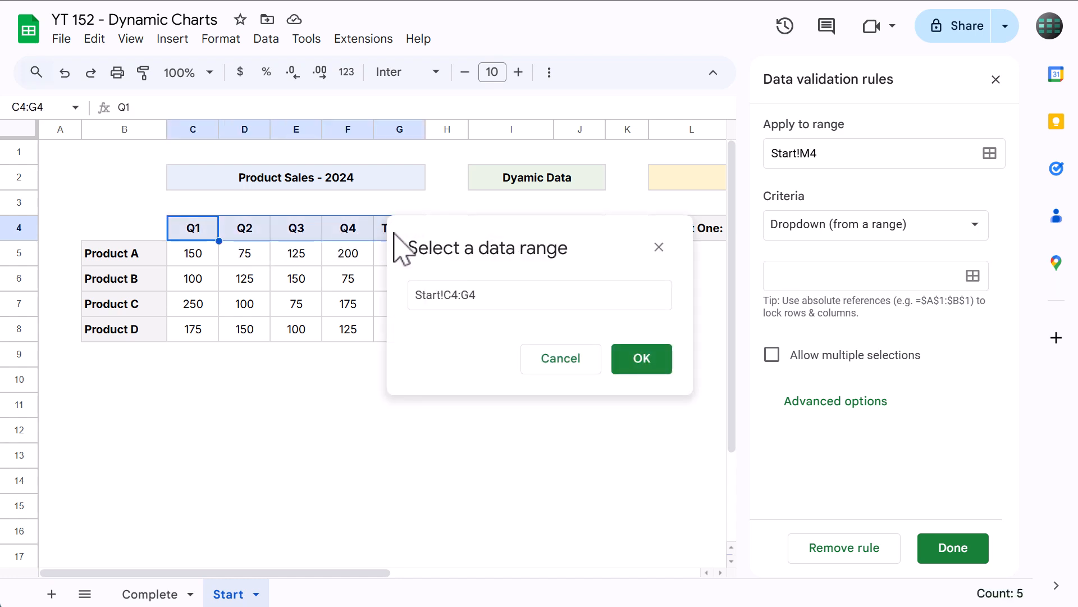
drag(398, 235, 431, 270)
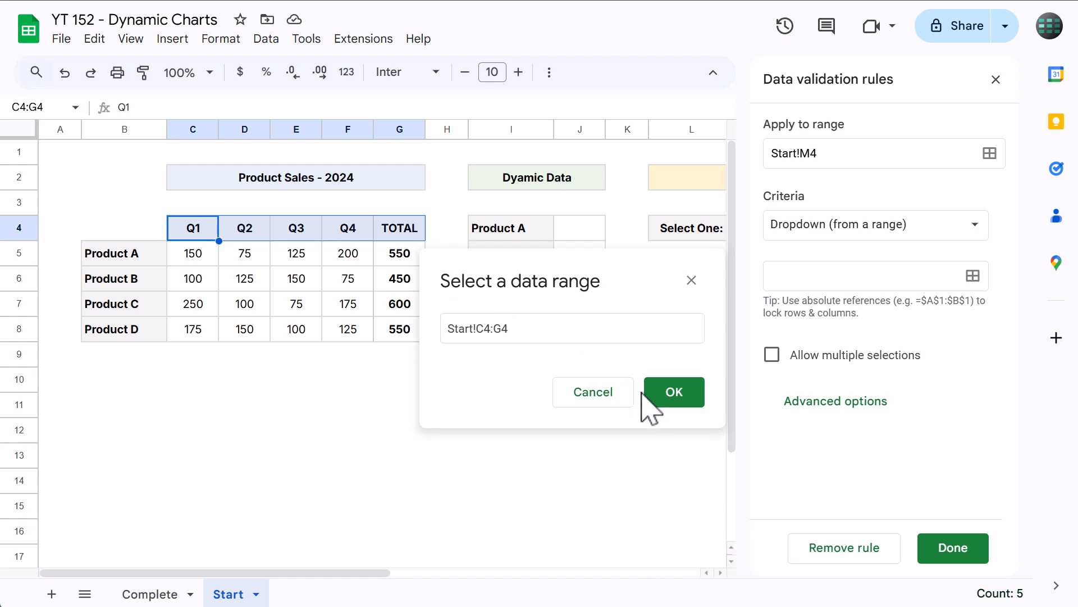
click(662, 400)
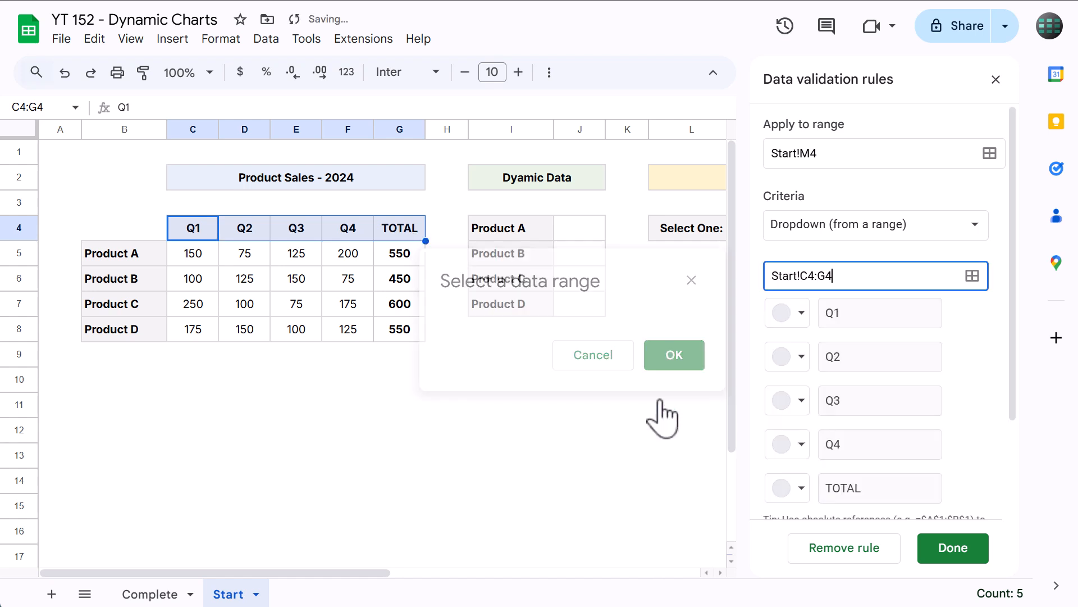
- Set the dropdown's display style to Arrow and save the validation rule
scroll(953, 494, down, 3)
click(889, 496)
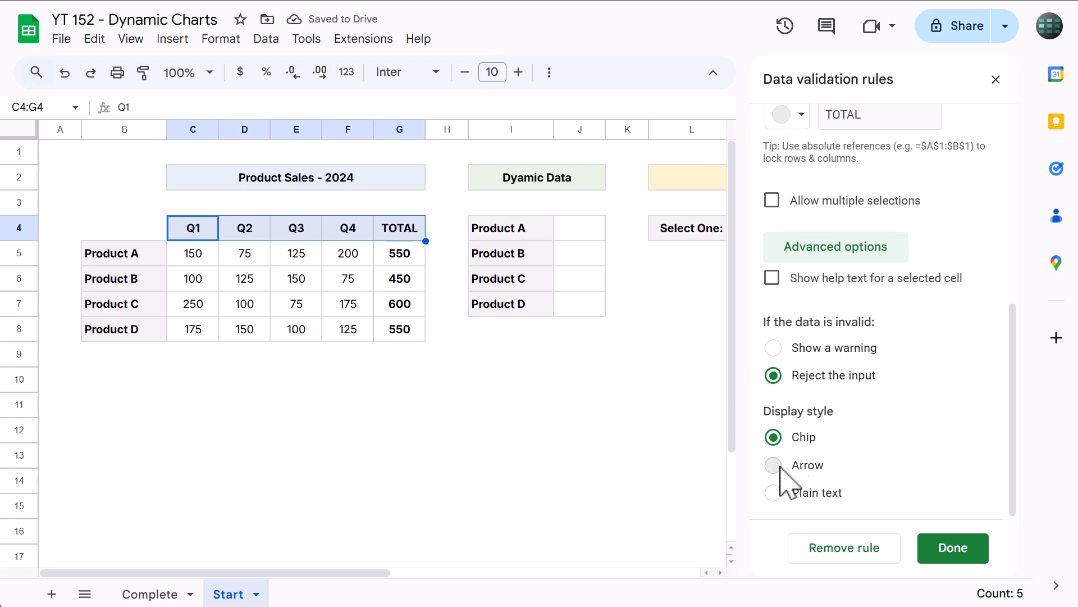
click(779, 466)
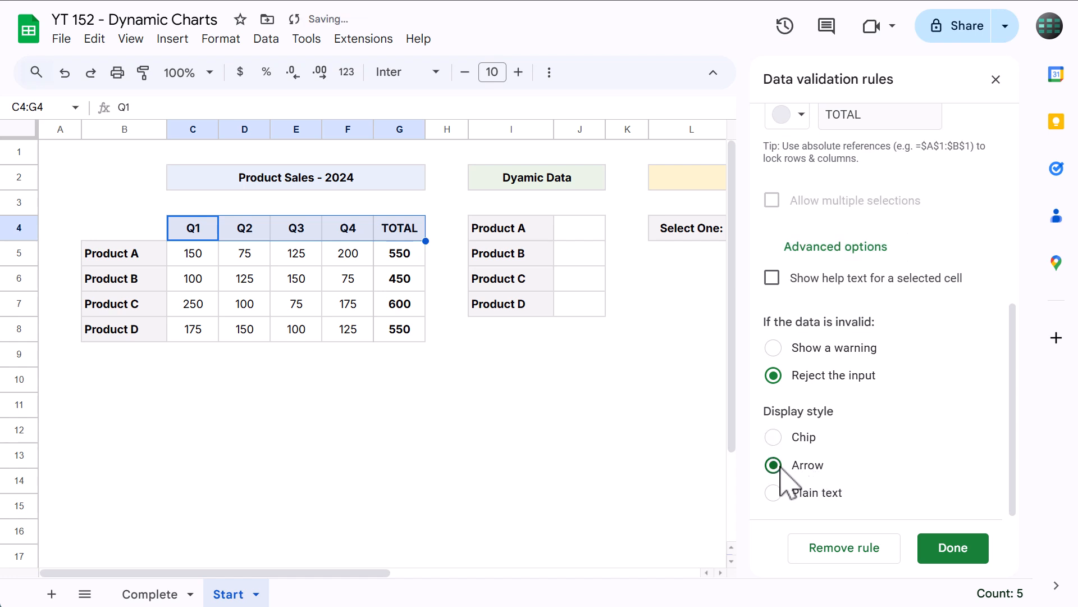
click(944, 548)
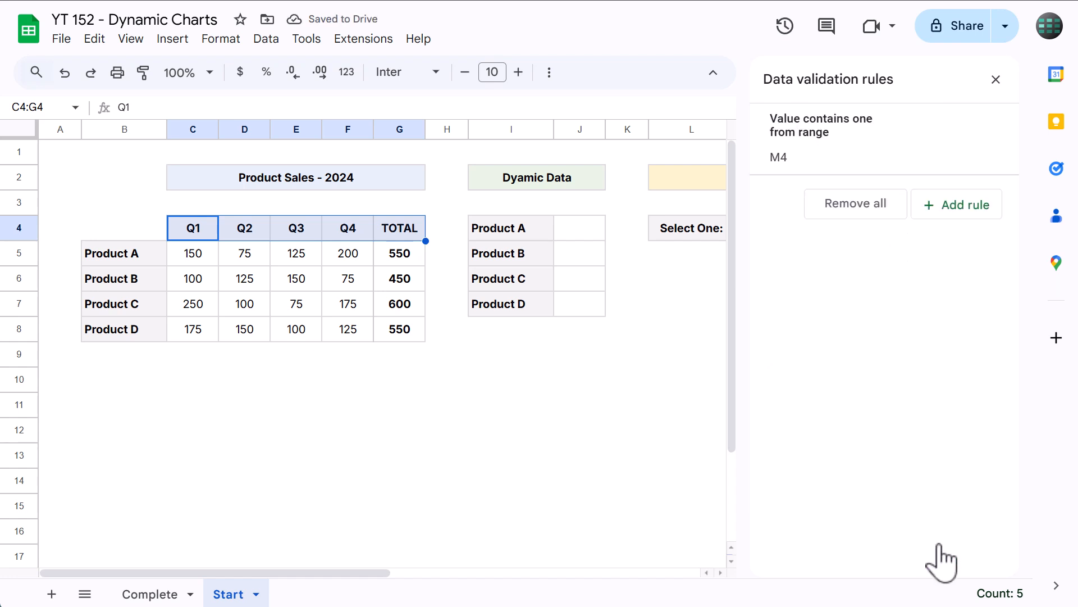
click(996, 80)
- Choose Q2 from the new dropdown in cell M4
click(808, 227)
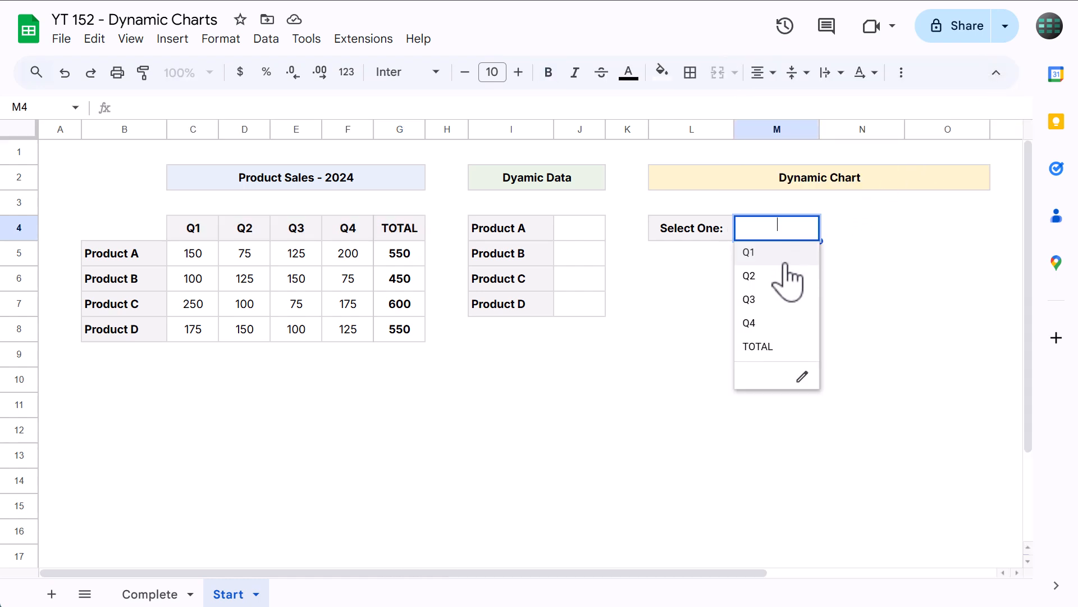
click(782, 278)
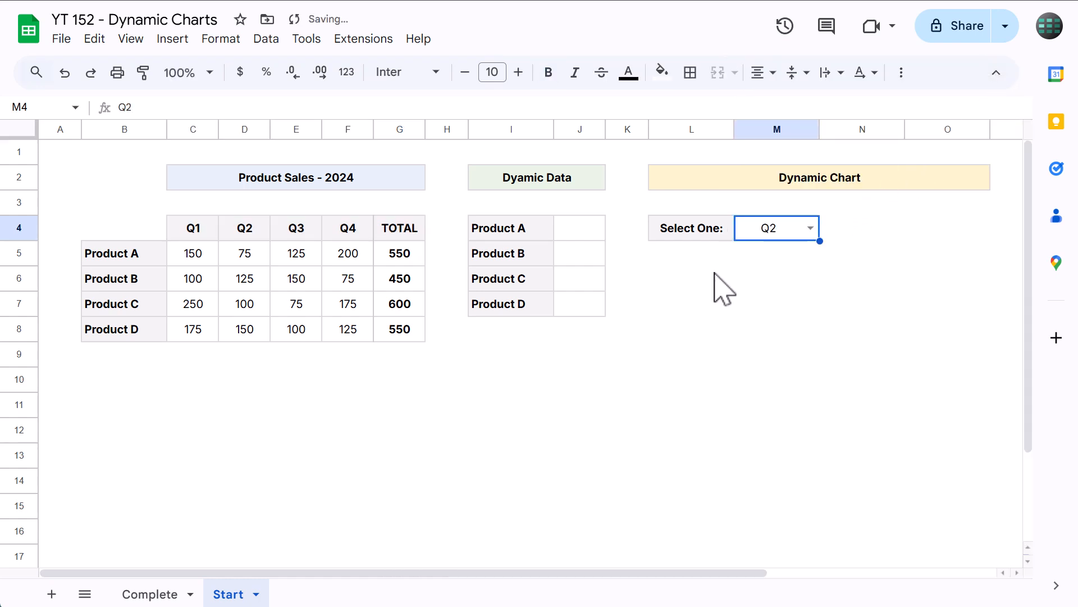
click(693, 274)
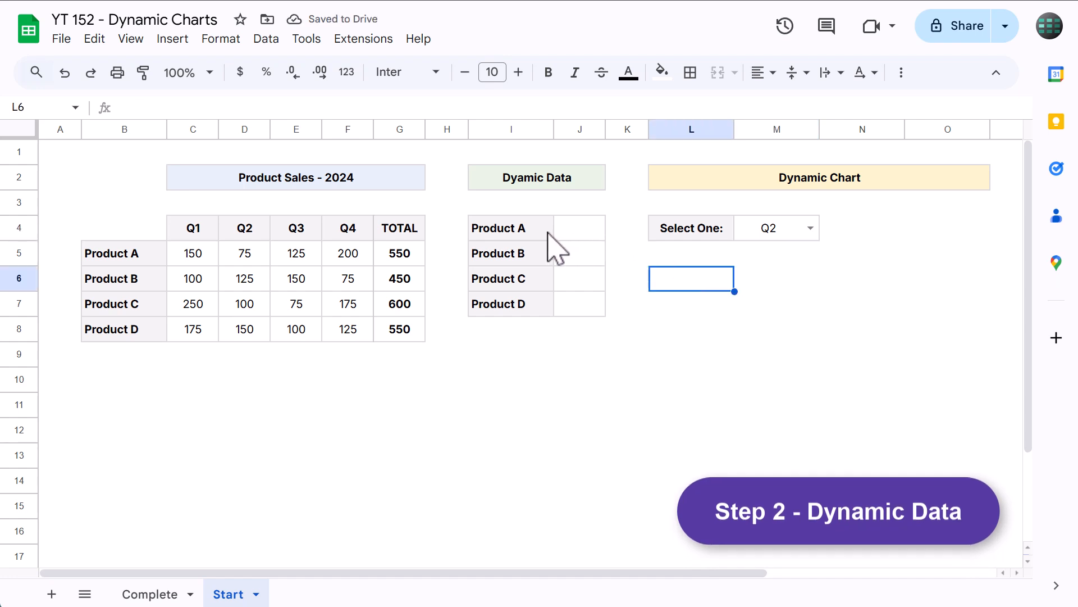
- Test the product values in I4:J7 by switching the M4 dropdown to Q3, Q1, Q4 and TOTAL
drag(550, 231, 582, 300)
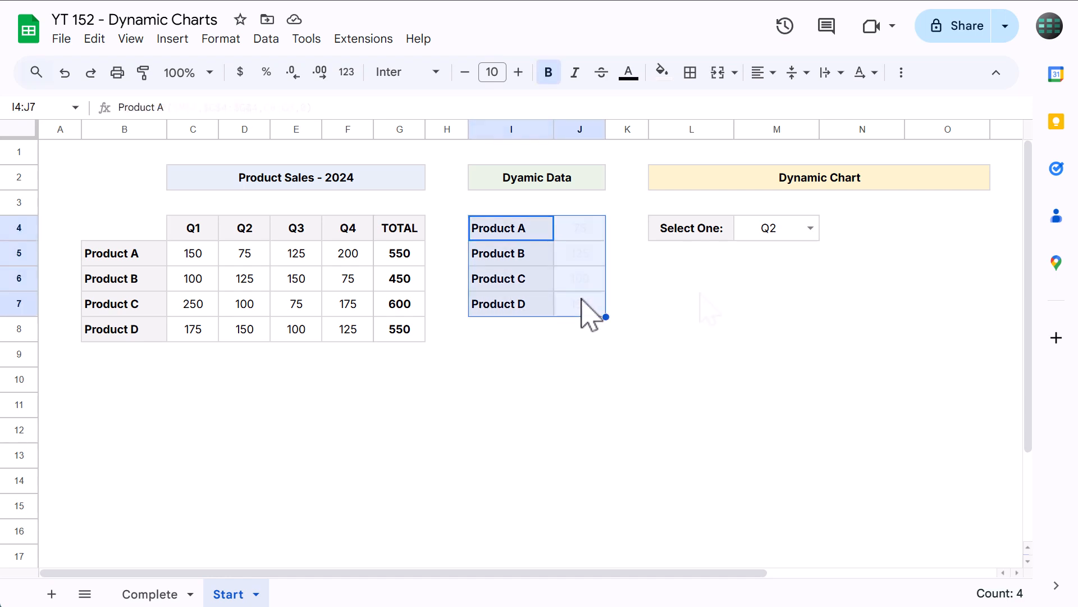
click(810, 228)
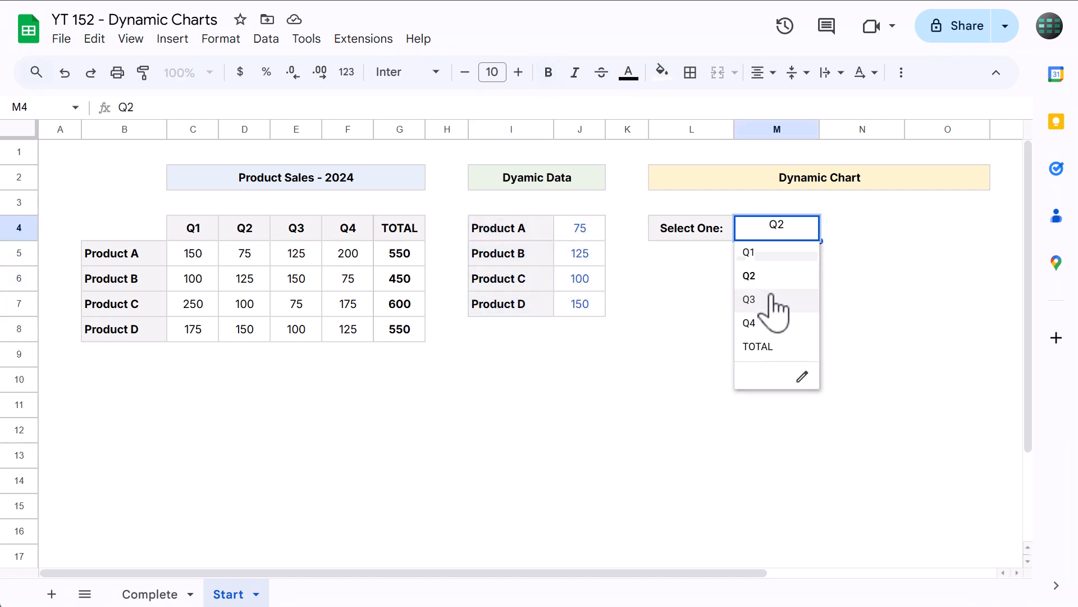
click(773, 300)
click(812, 235)
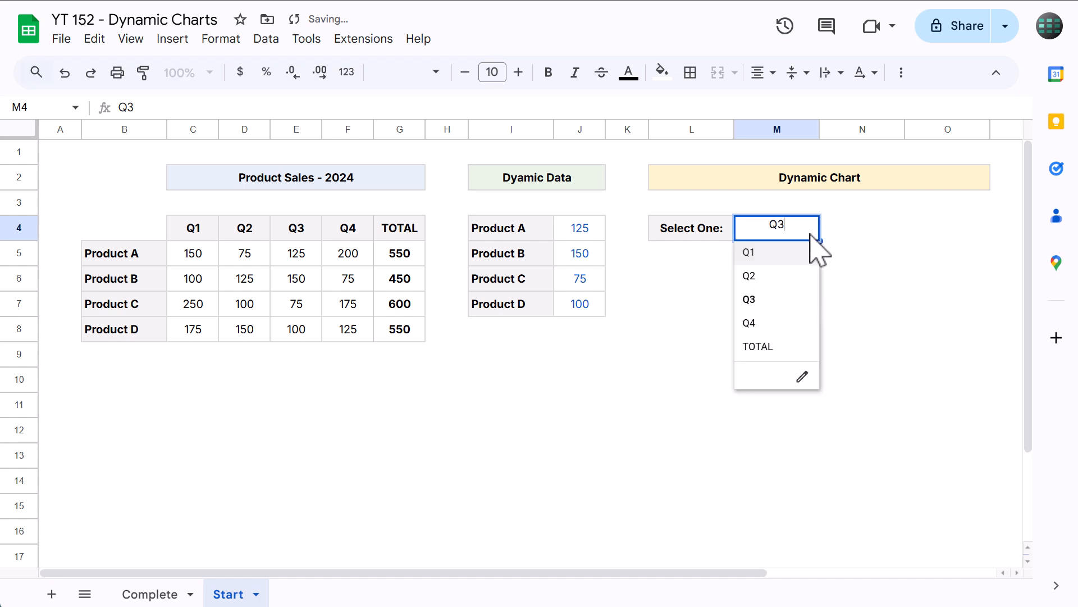
click(781, 252)
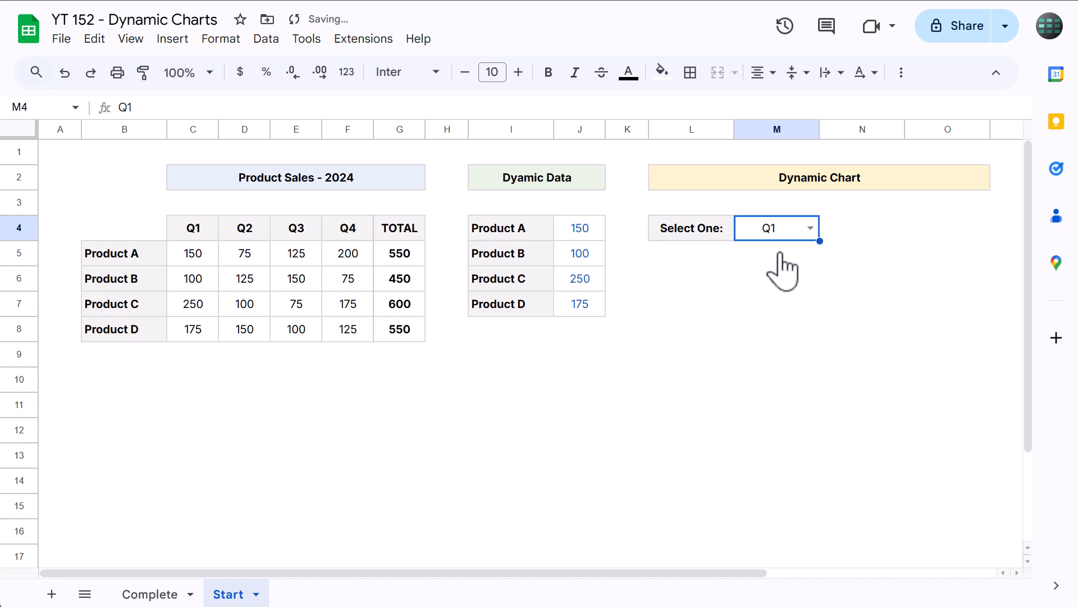
click(812, 235)
click(795, 323)
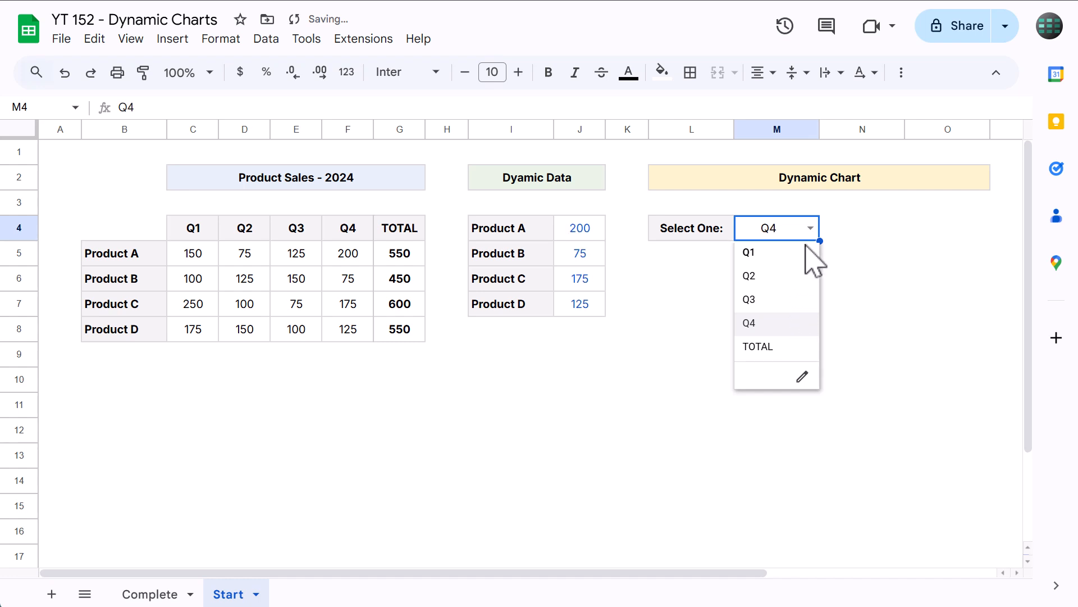
click(787, 346)
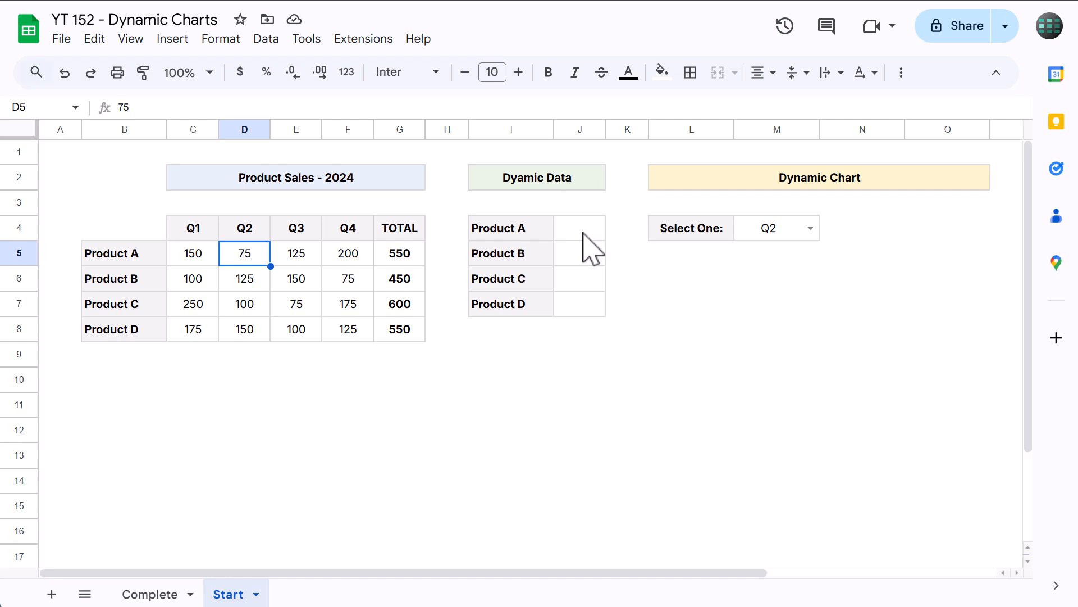
- Begin an XLOOKUP formula in J4 for Product A with the absolute reference $M$4 as the search key
click(584, 236)
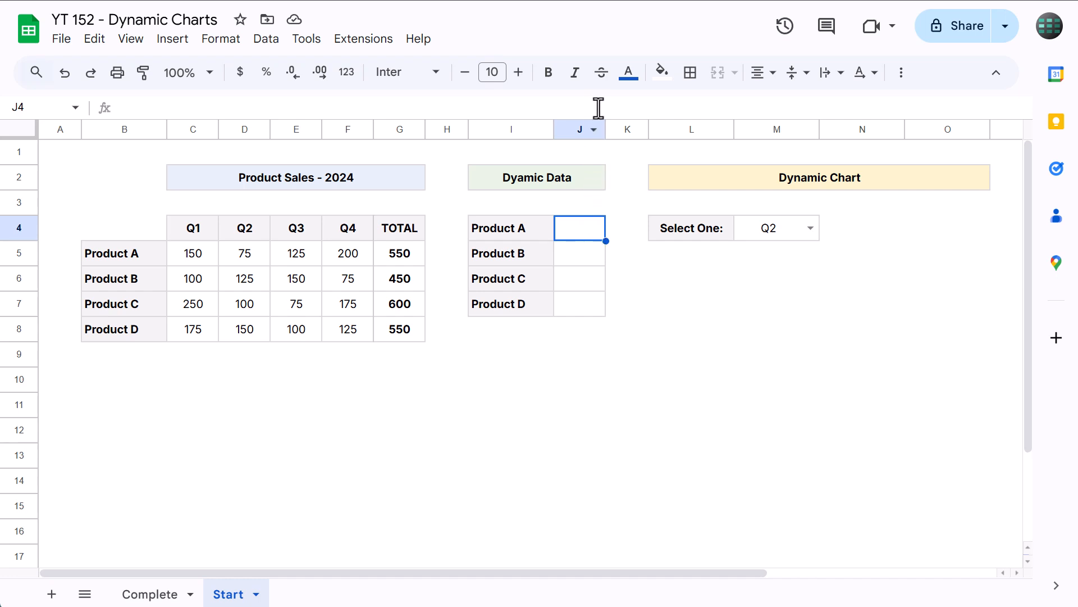
text(xlo)
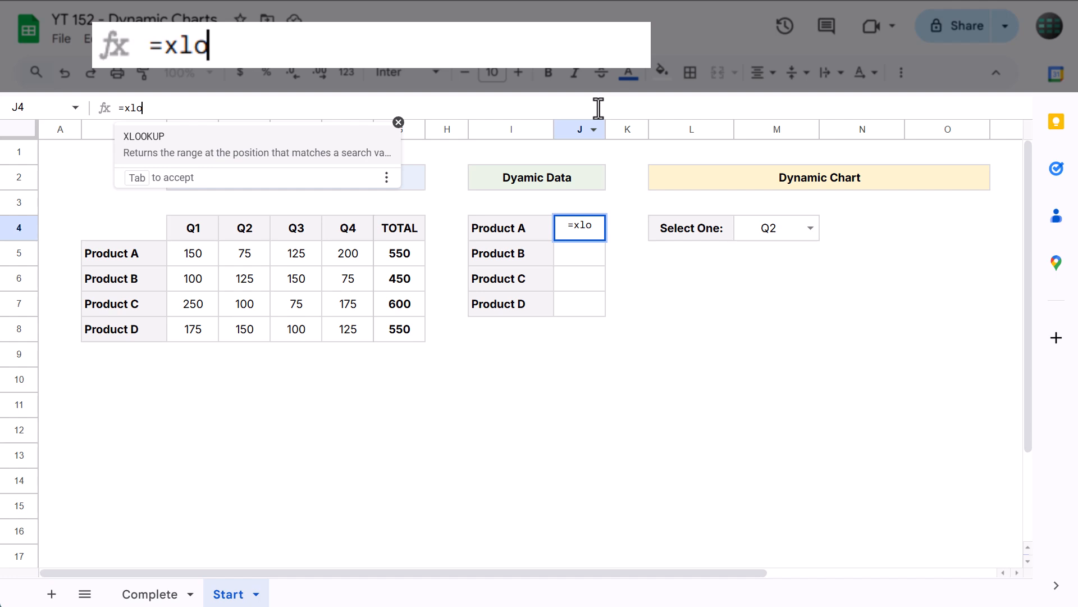
key(Tab)
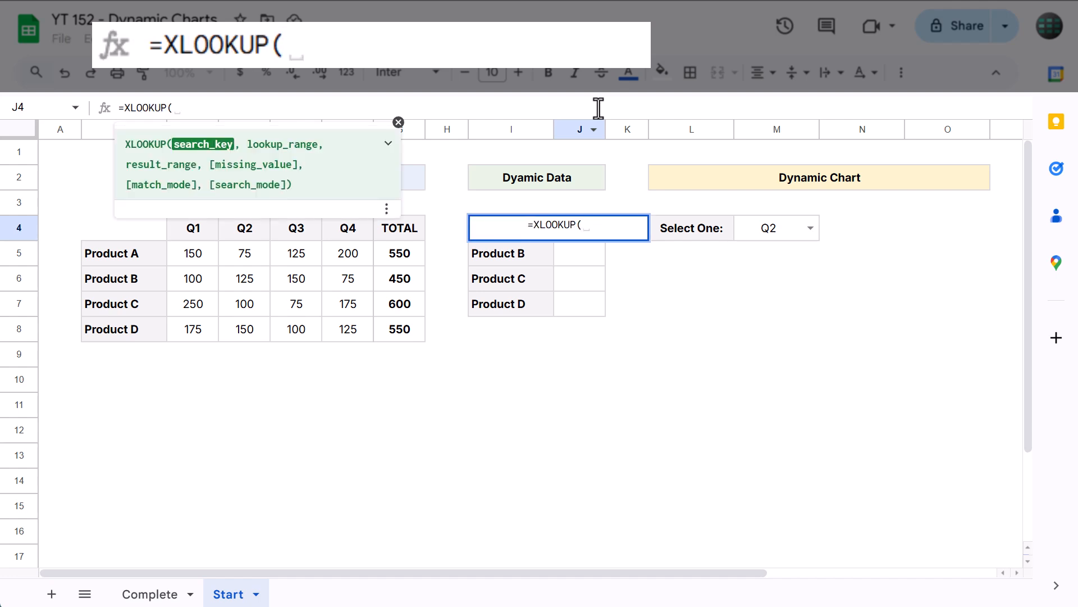
click(774, 249)
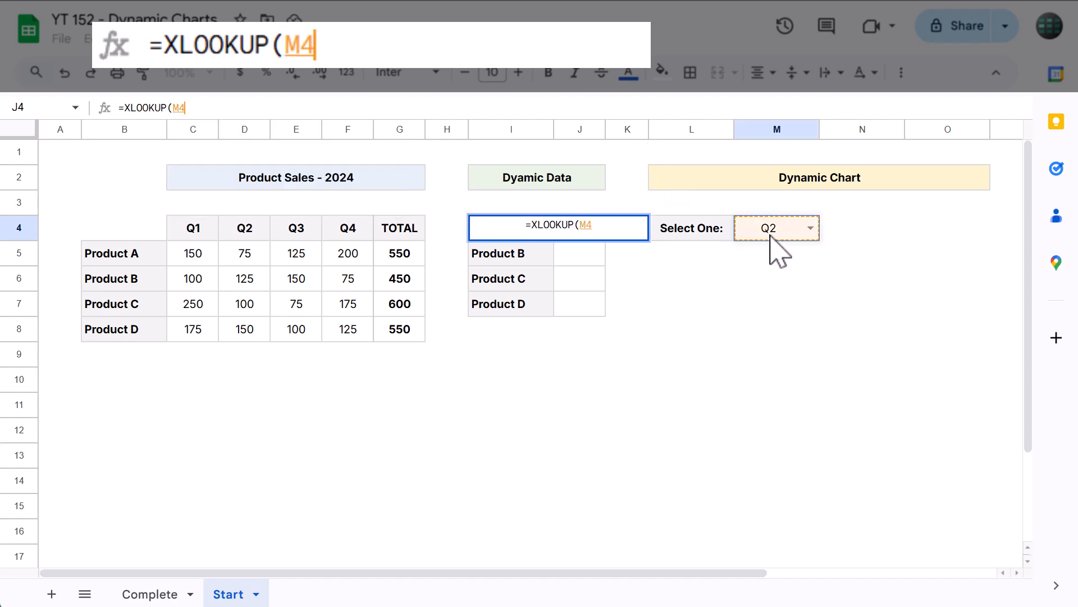
click(173, 108)
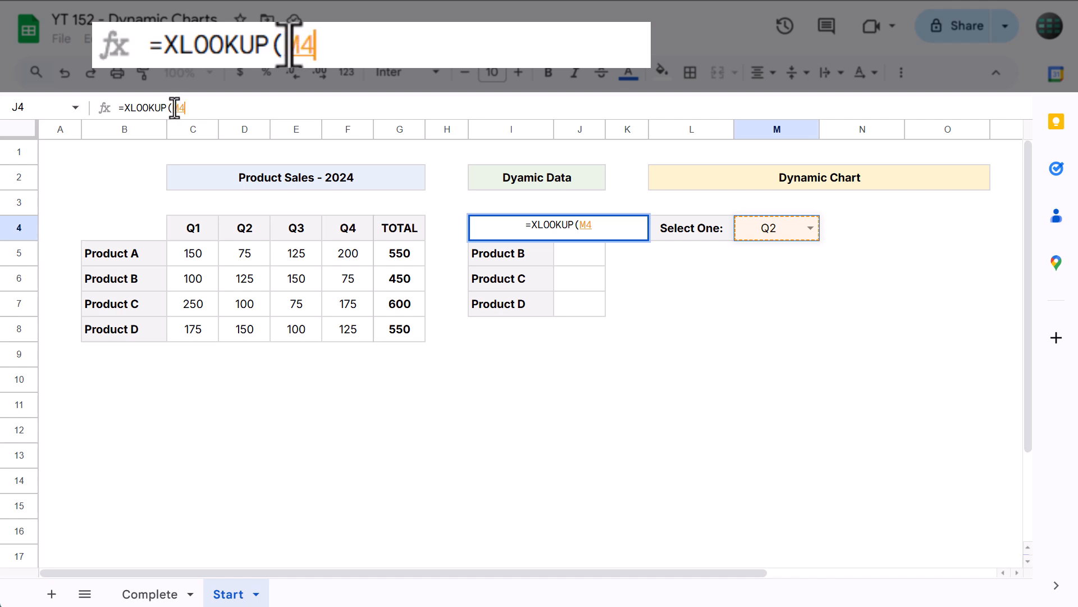
text($)
click(185, 105)
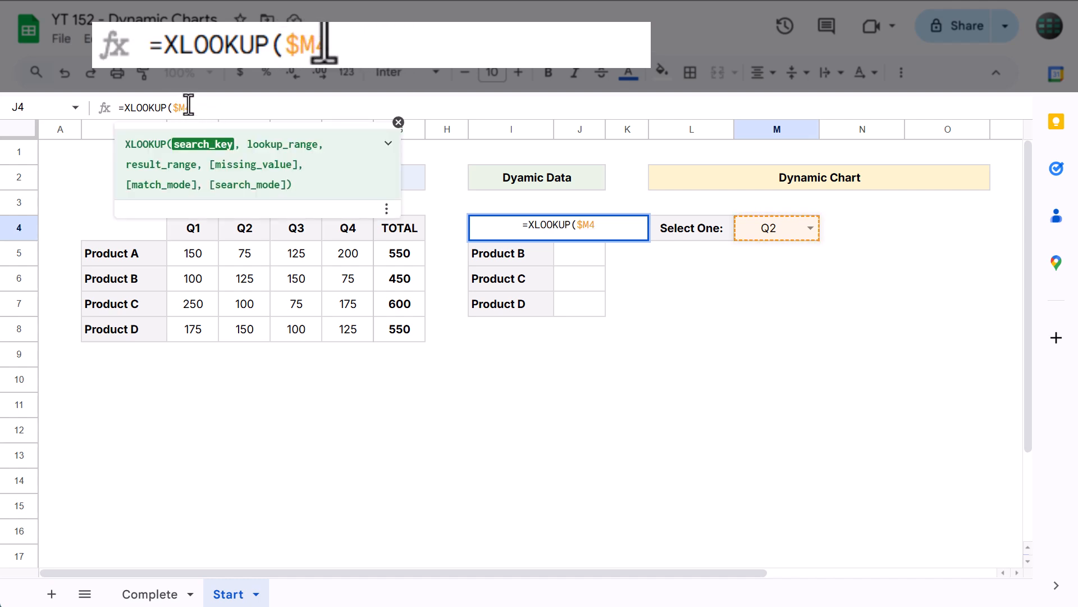
text($)
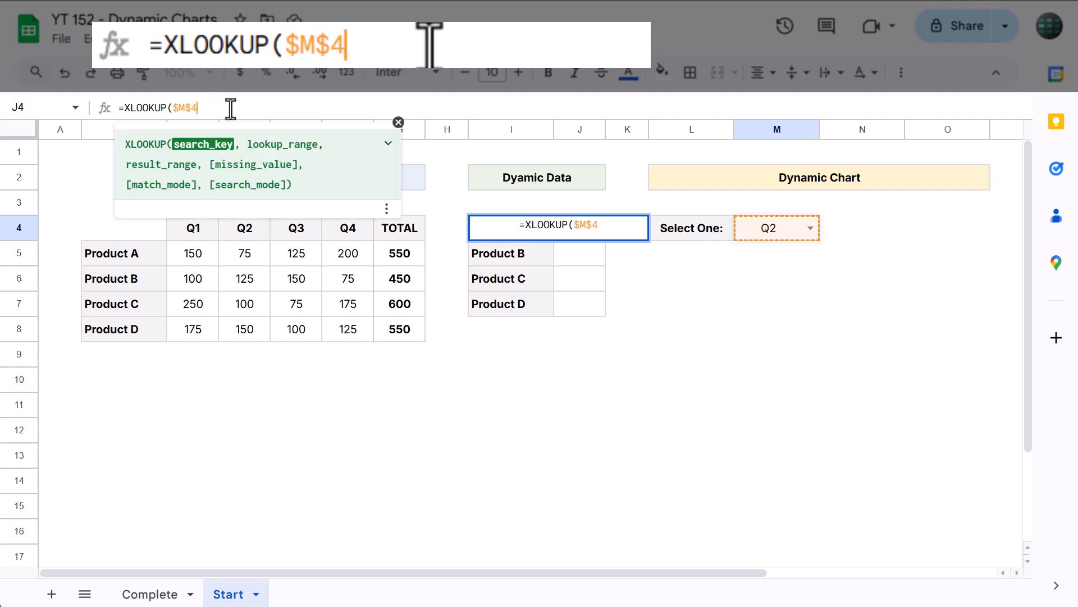
key(BackSpace)
text($)
key(Right)
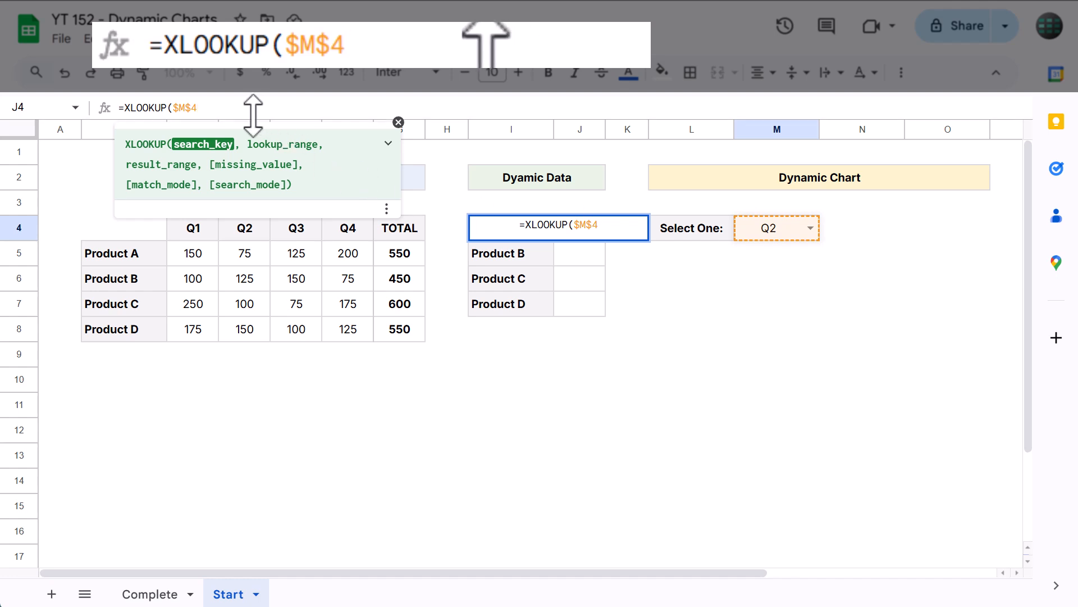
- Add the header range C4:G4 as the XLOOKUP's lookup range in J4 and make it absolute as $C$4:$G$4
text(,)
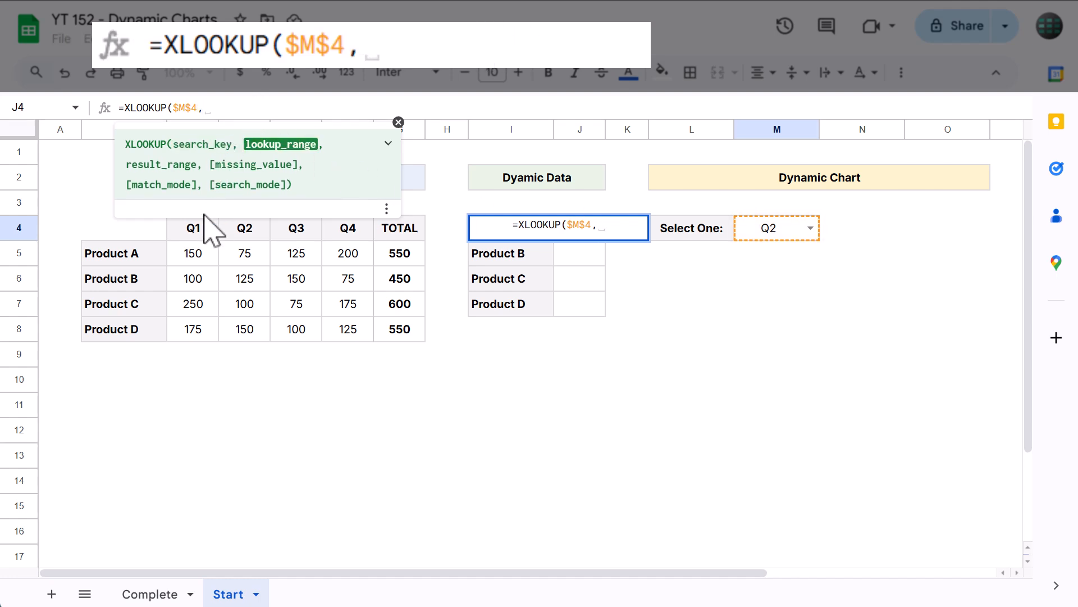
drag(200, 227, 384, 228)
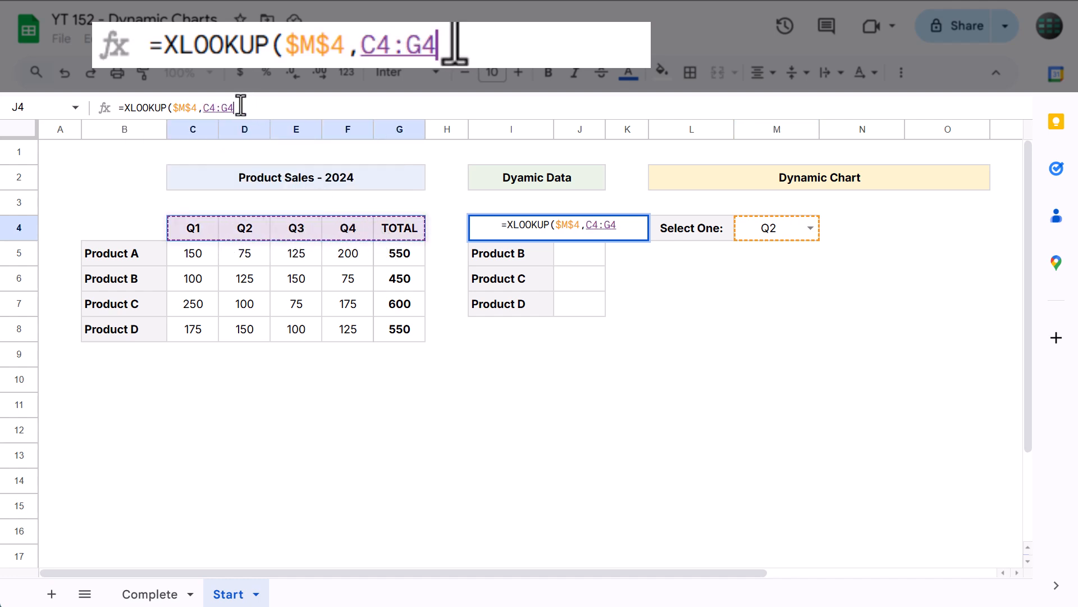
click(207, 108)
text($)
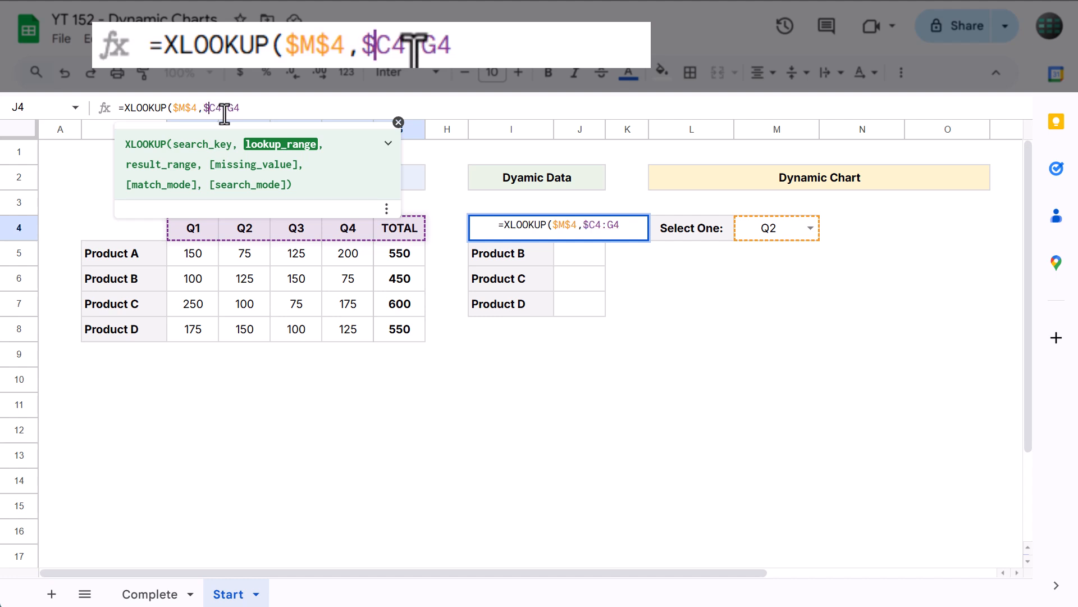
key(Right)
text($)
key(Right)
key(Right)
text($)
key(Right)
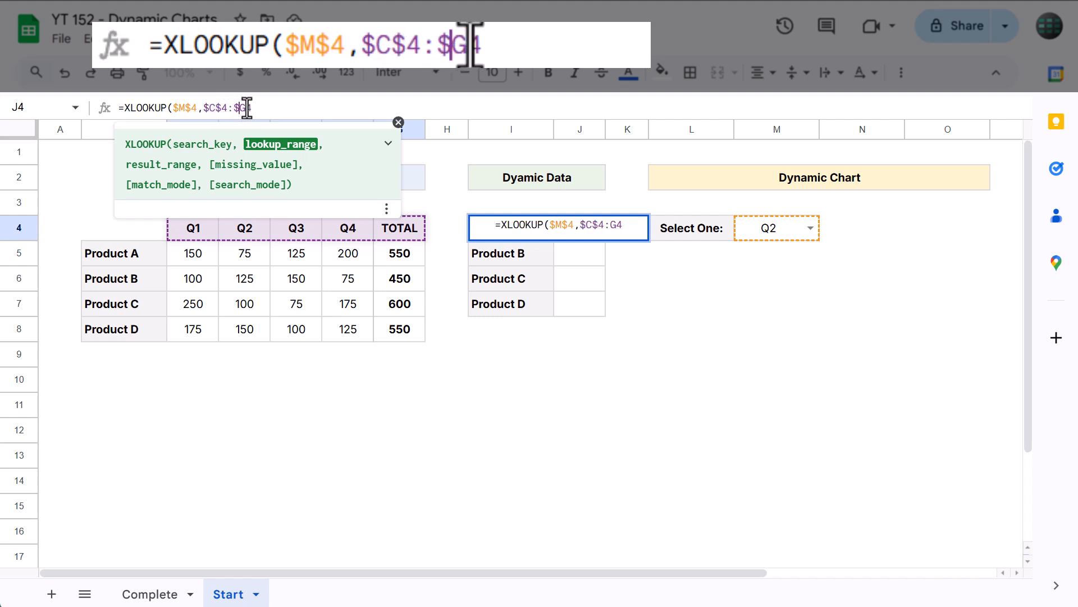
text($)
key(Right)
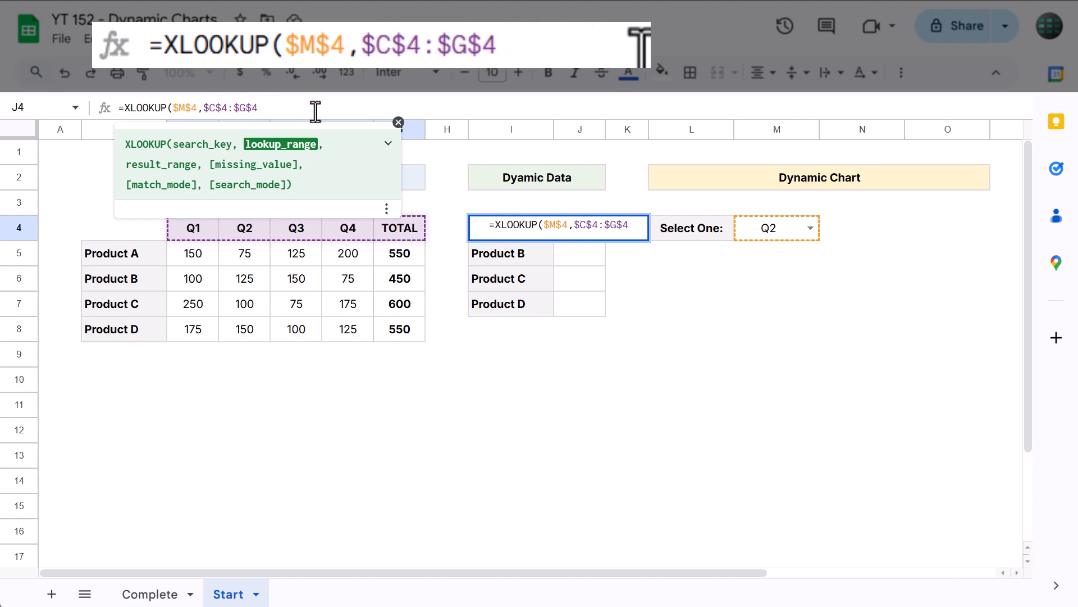
- Complete the J4 XLOOKUP with Product A's row C5:G5 as the result range and 0 as the missing value
text(,)
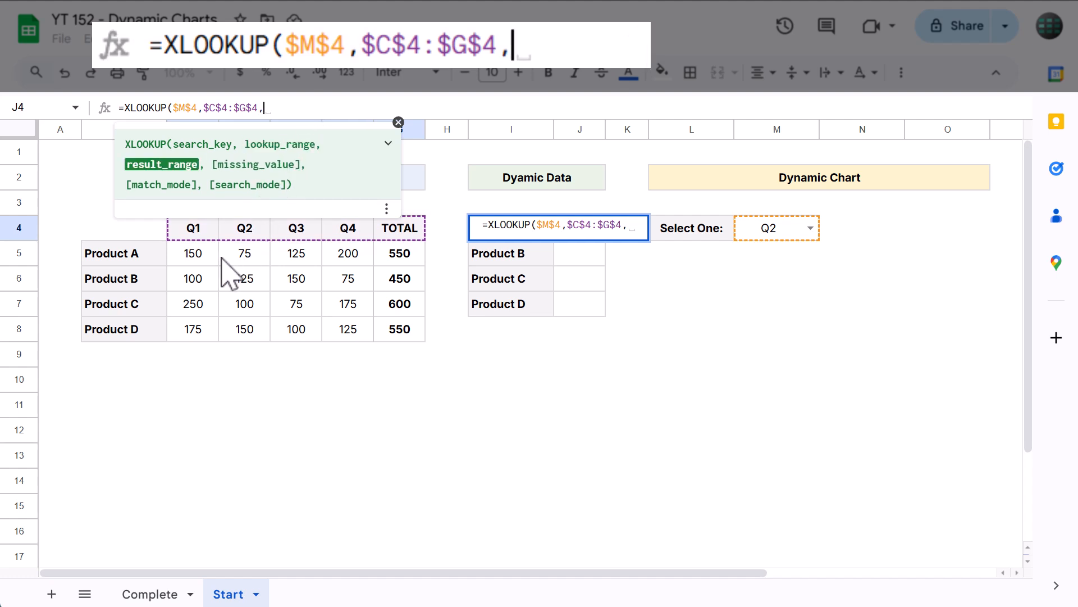
drag(190, 257, 393, 256)
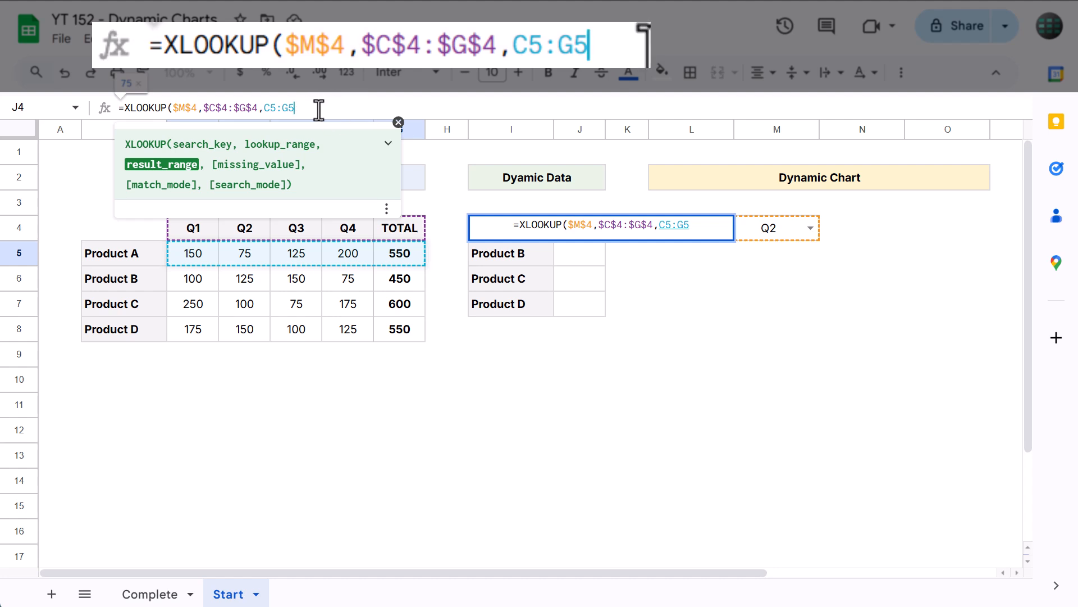
text(,)
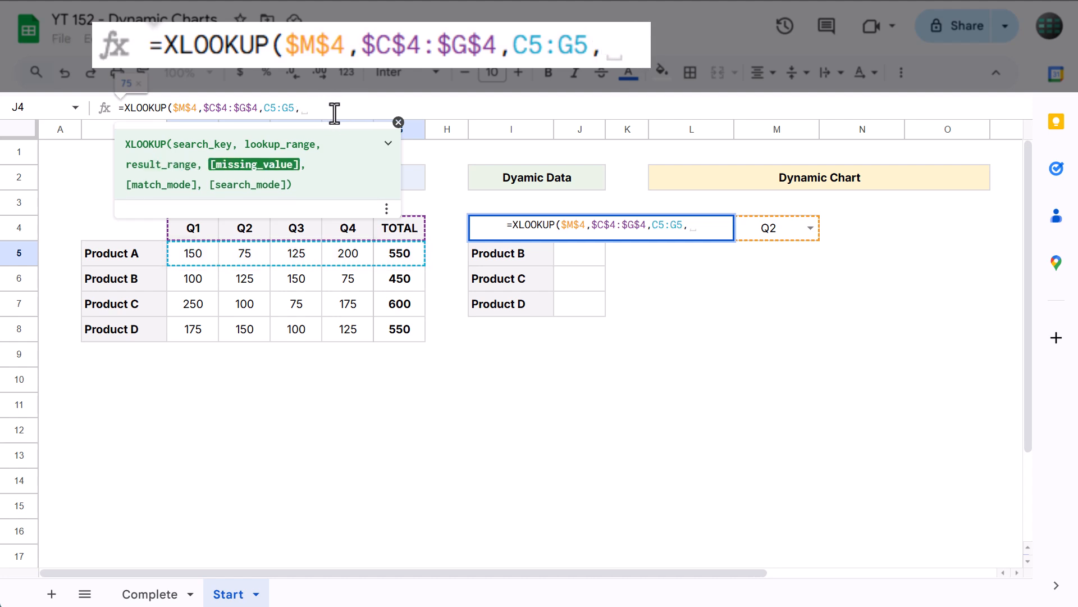
key(BackSpace)
text(0)
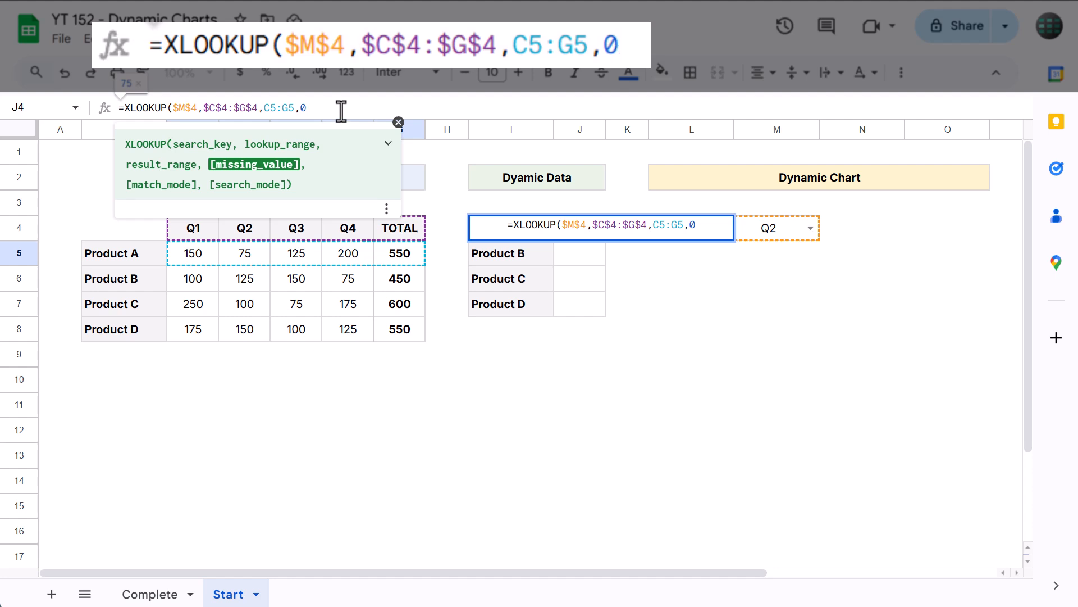
text())
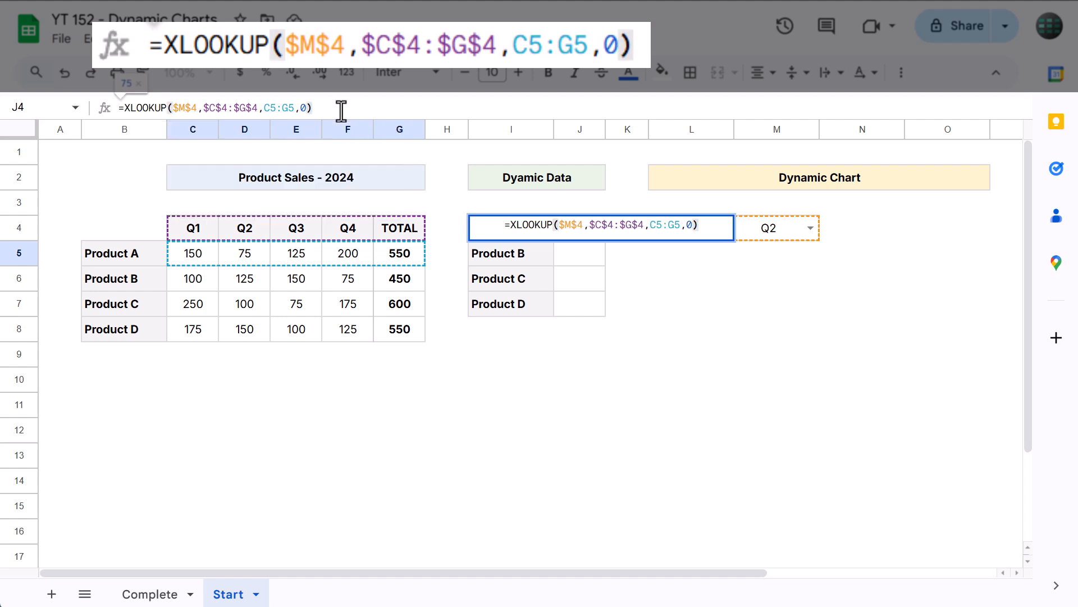
key(Return)
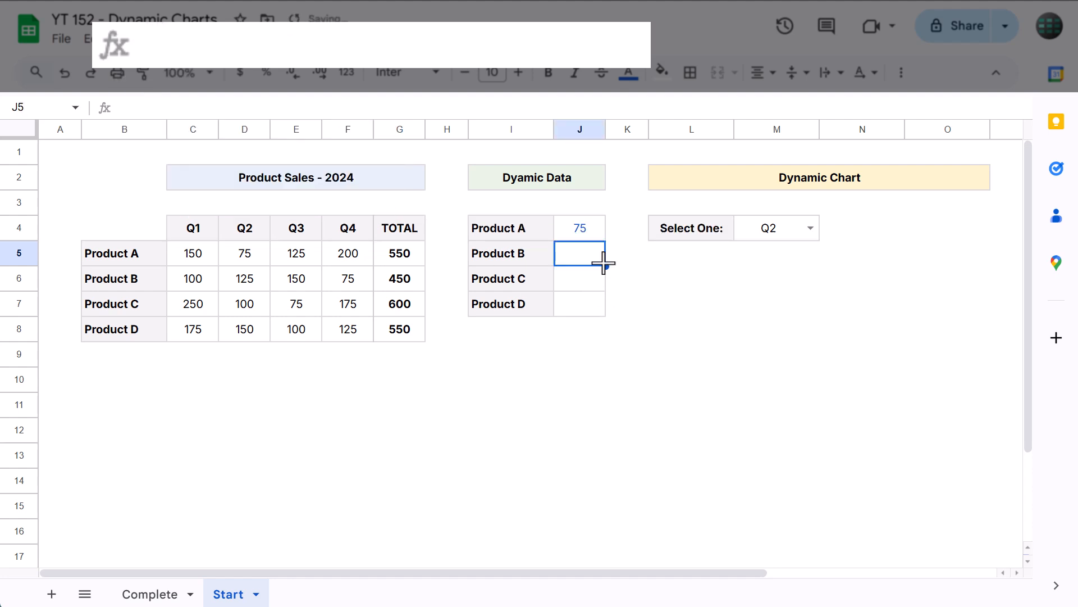
- Copy the XLOOKUP formula from J4 down through J7 for Products B, C and D
click(598, 236)
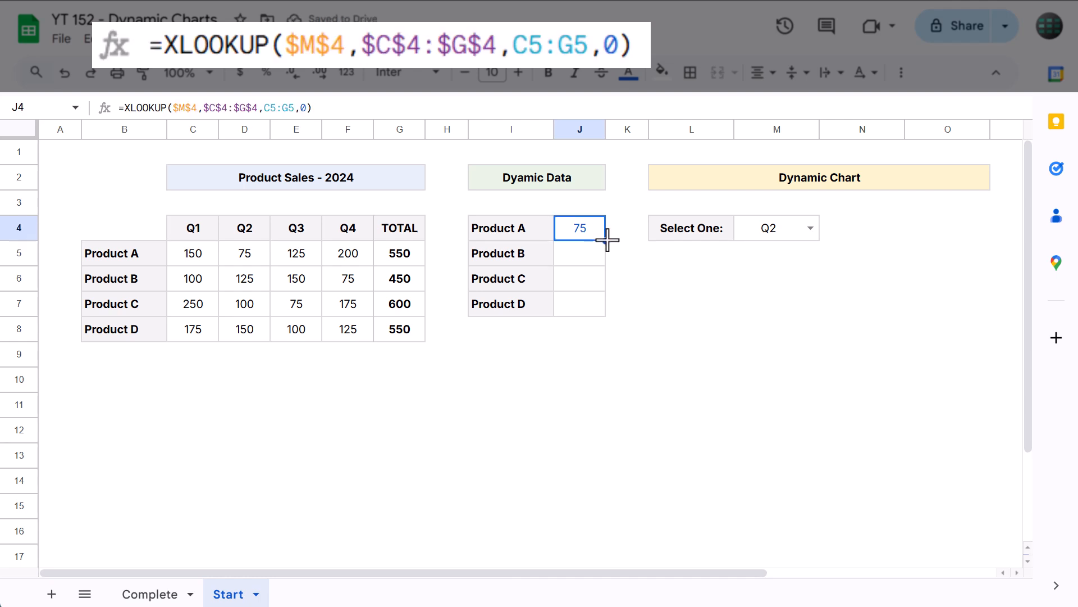
drag(607, 252, 607, 313)
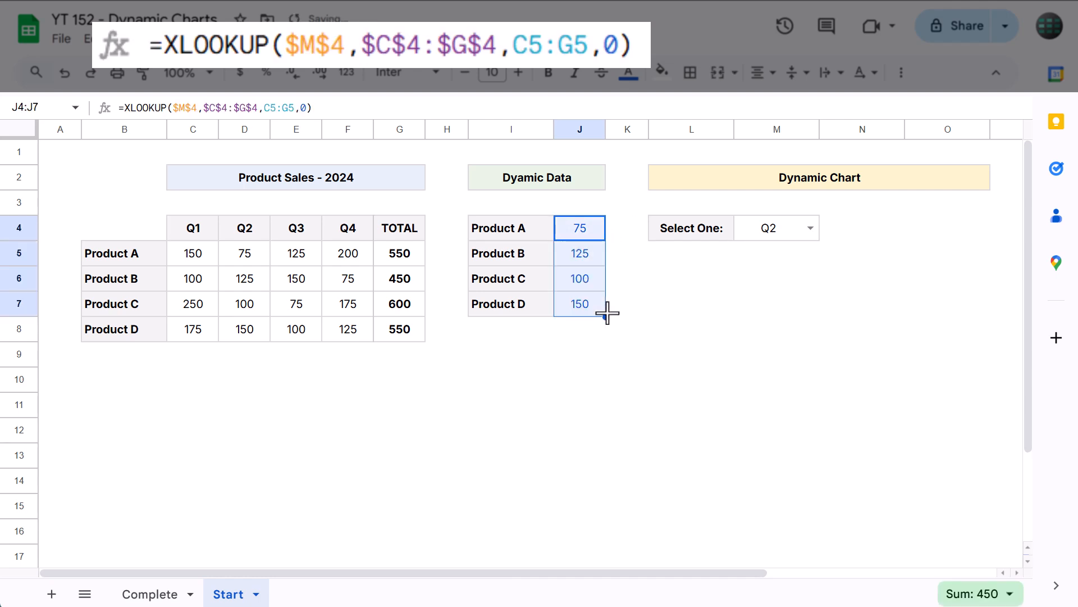
click(602, 308)
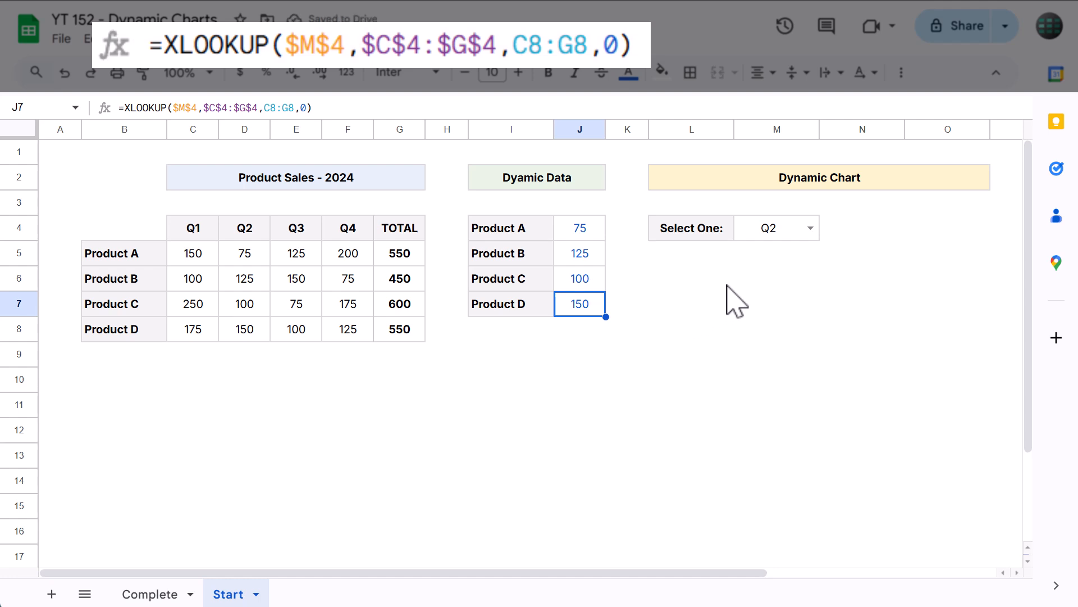
- Check the selector value in M4 and the result range in each XLOOKUP formula from J4 to J7
click(794, 235)
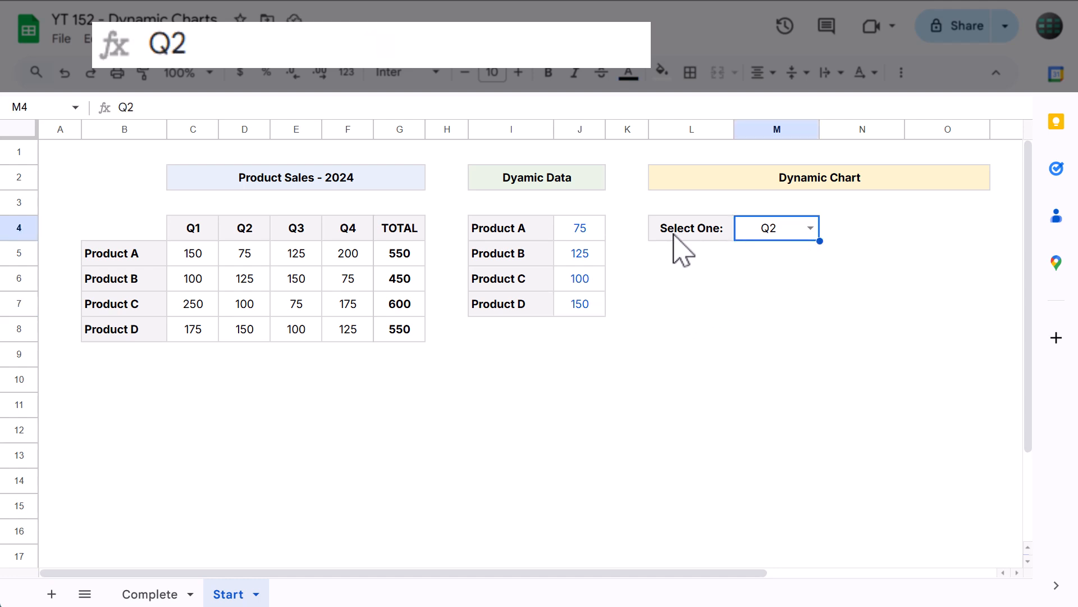
click(591, 235)
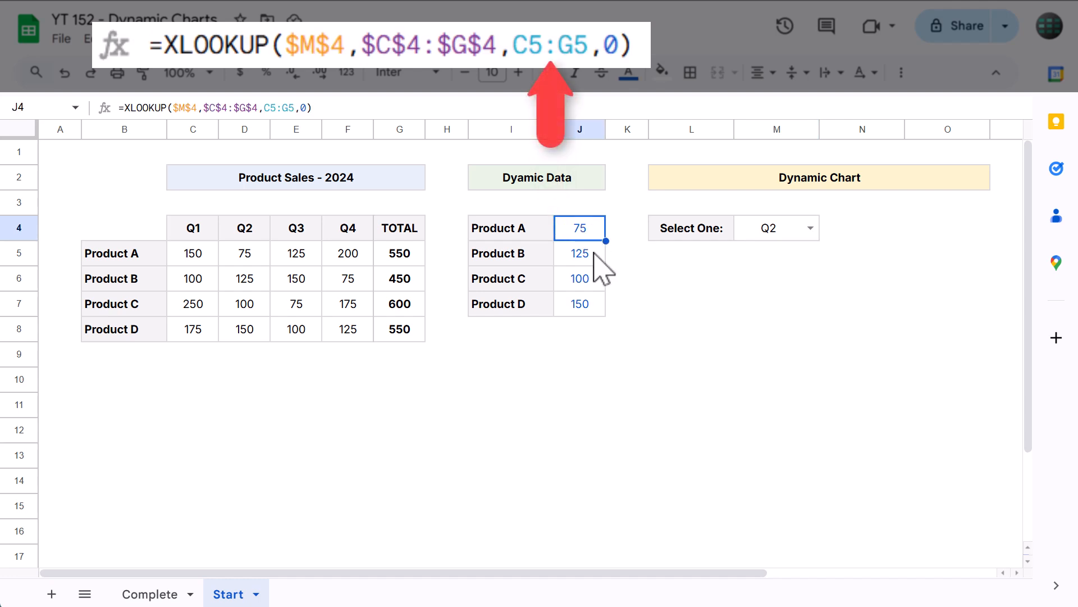
click(596, 255)
click(598, 281)
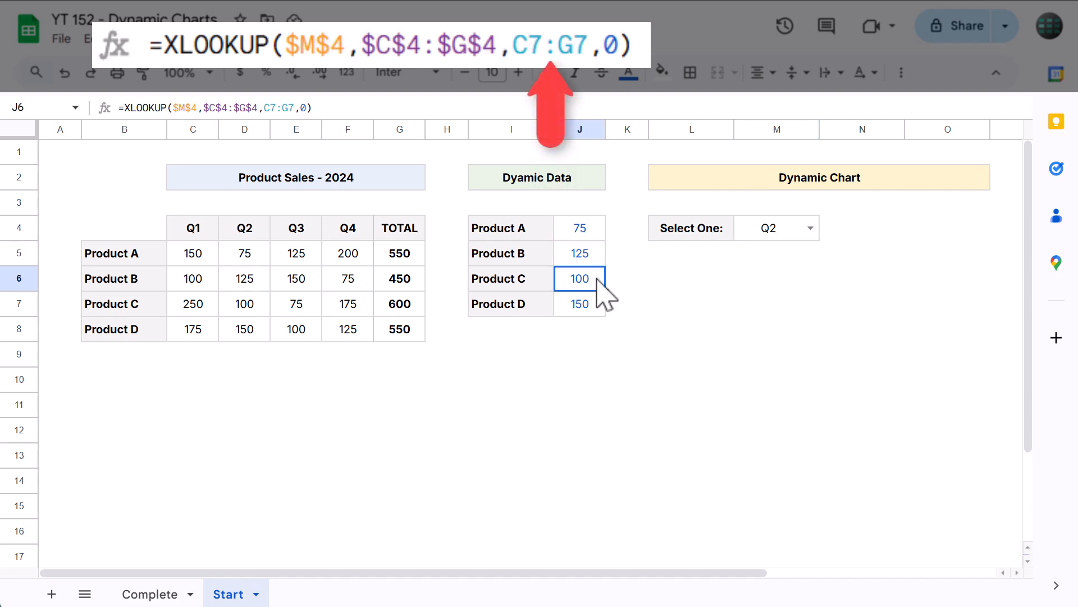
click(599, 309)
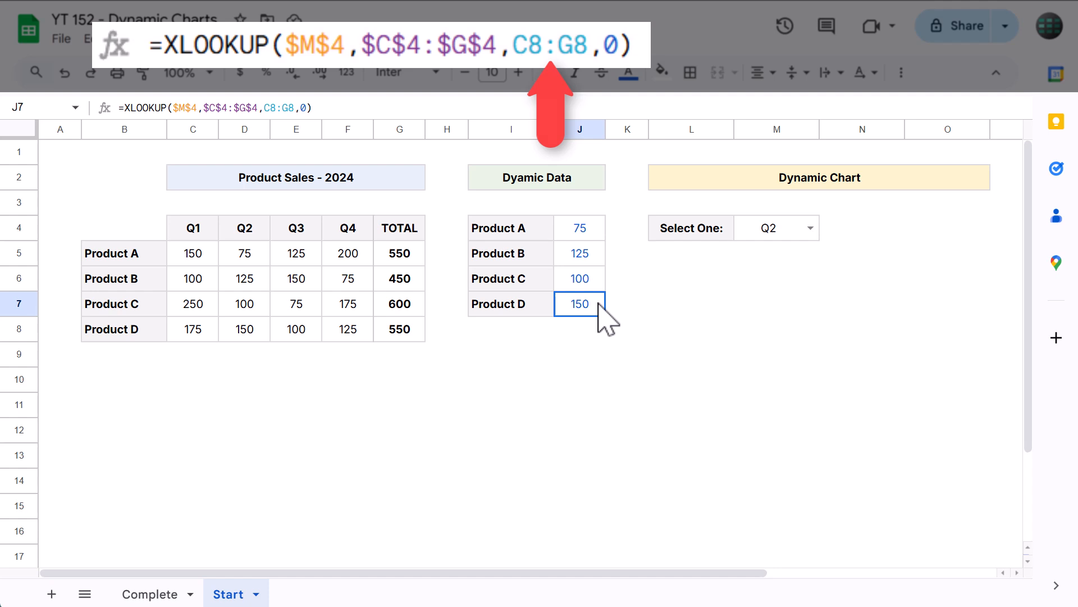
- Test the new XLOOKUP formulas by setting M4 to Q3, Q1, Q4 and finally TOTAL
click(810, 227)
click(773, 298)
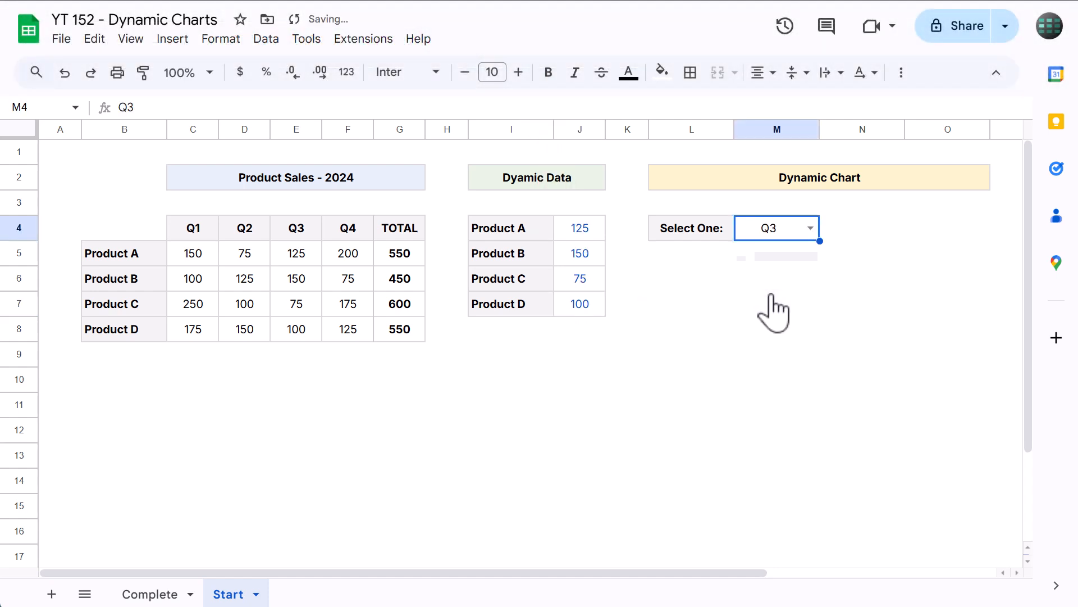
click(810, 227)
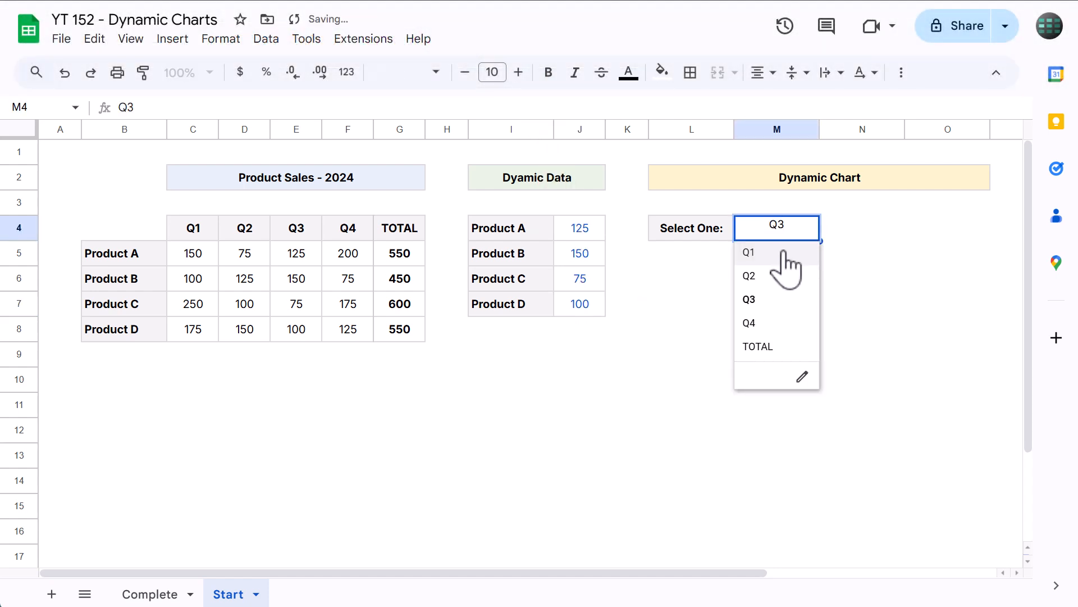
click(784, 253)
click(810, 227)
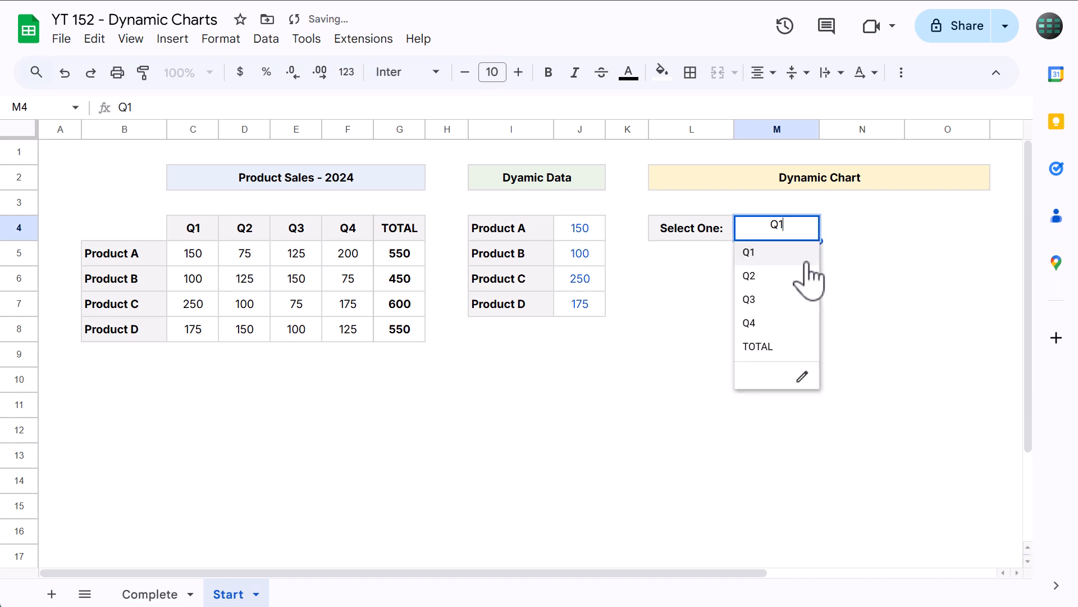
click(786, 323)
click(810, 228)
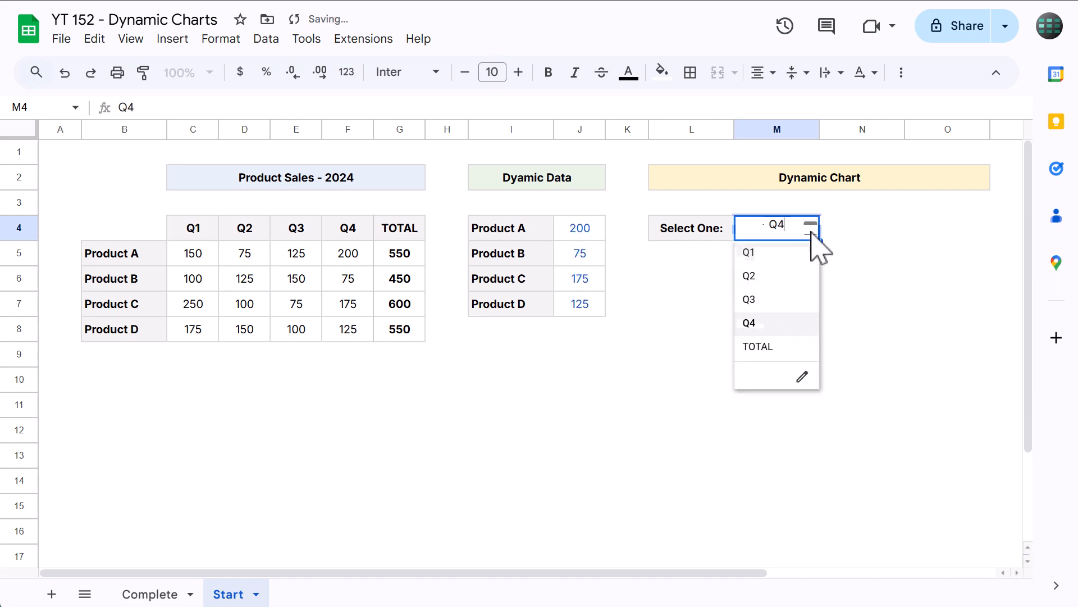
click(783, 346)
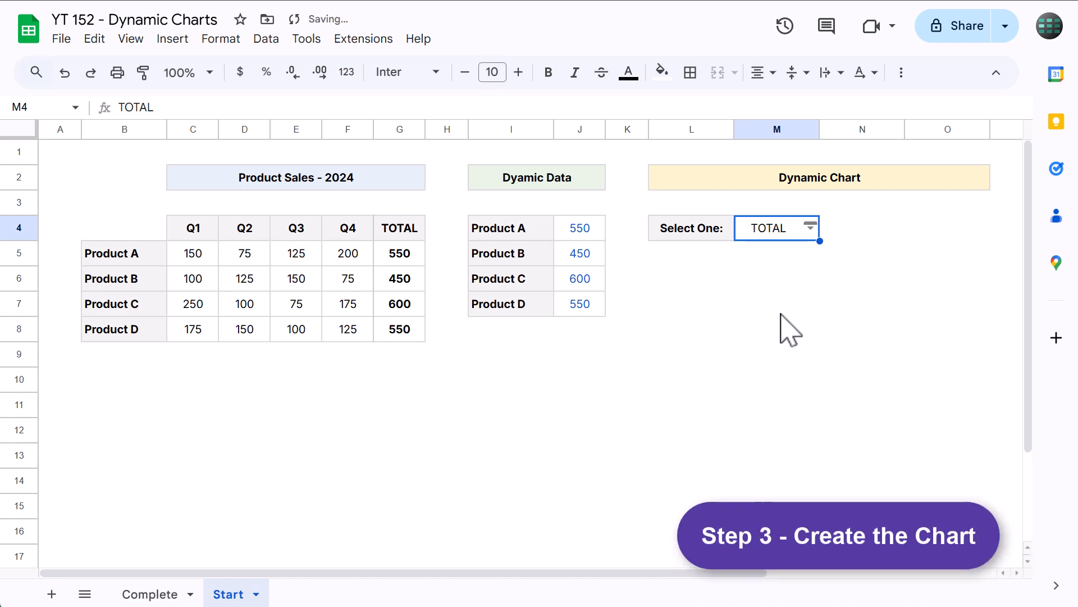
- Insert a chart based on the dynamic data range I4:J7
click(506, 358)
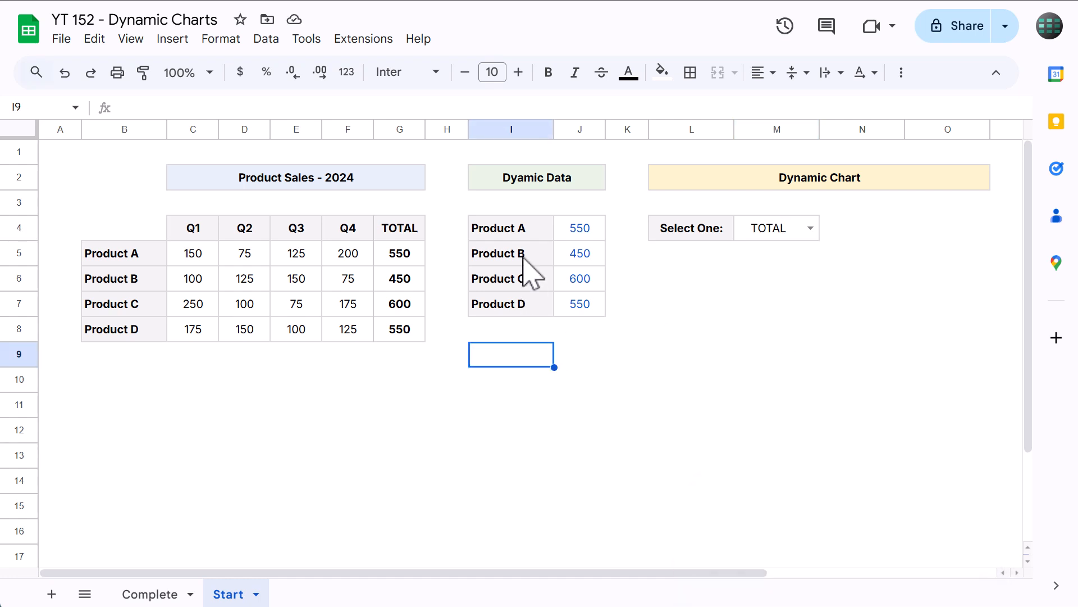
drag(525, 236, 558, 303)
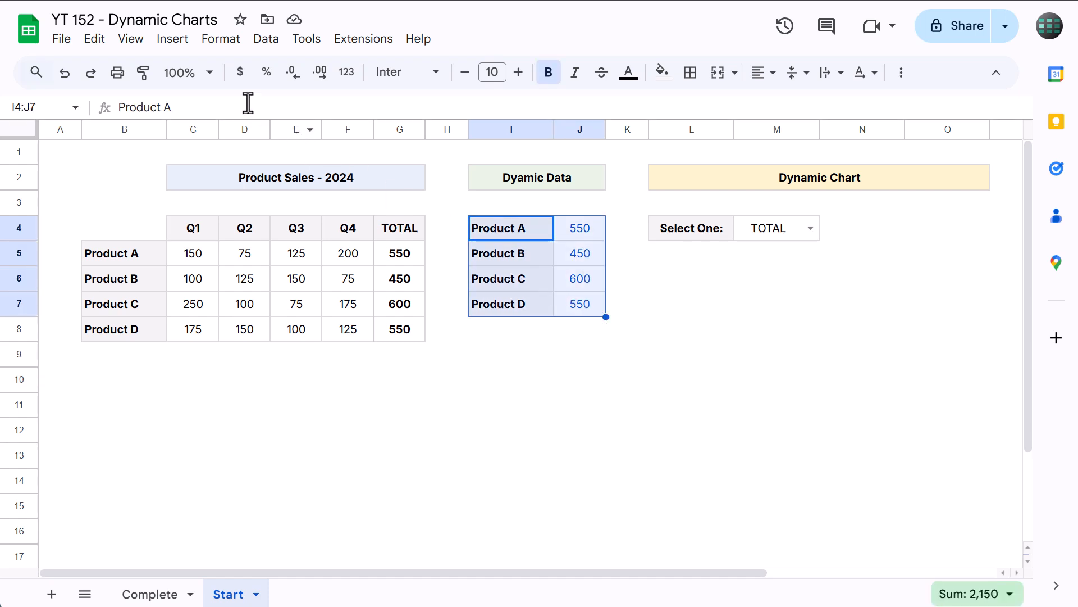
click(181, 46)
click(205, 231)
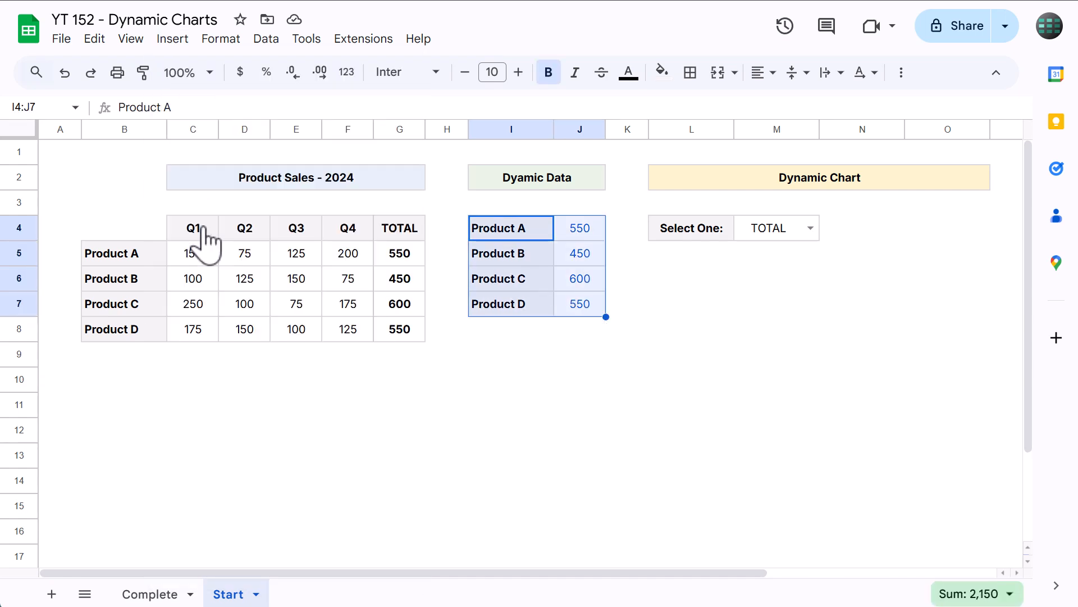
- Move the column chart below the Select One dropdown and enlarge it to span columns L to O, down to row 15
drag(125, 187, 353, 329)
drag(351, 572, 578, 562)
drag(147, 336, 439, 269)
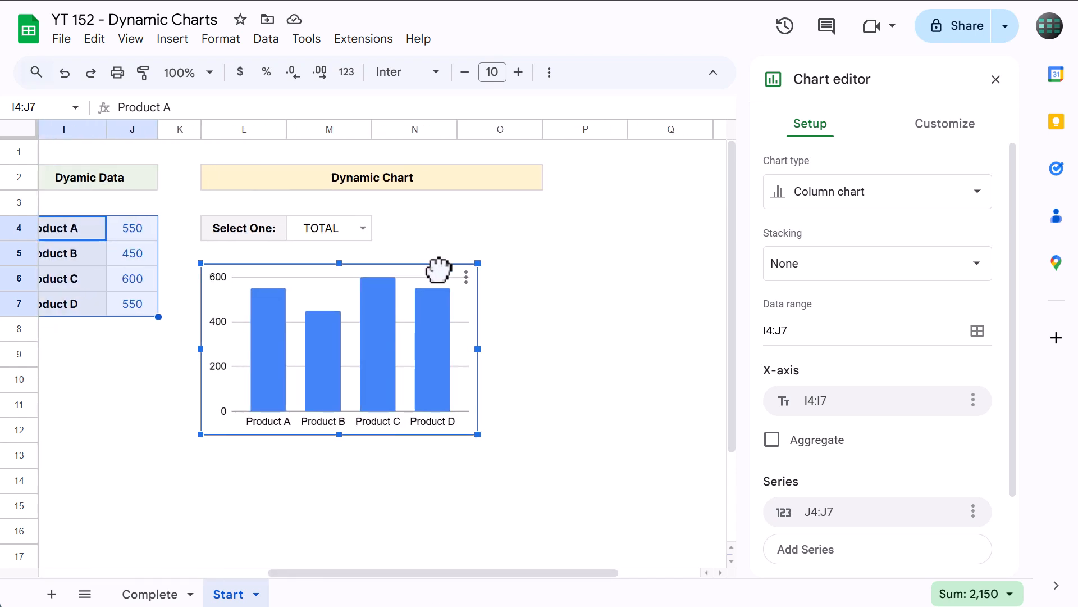
drag(474, 346, 535, 349)
drag(368, 433, 371, 521)
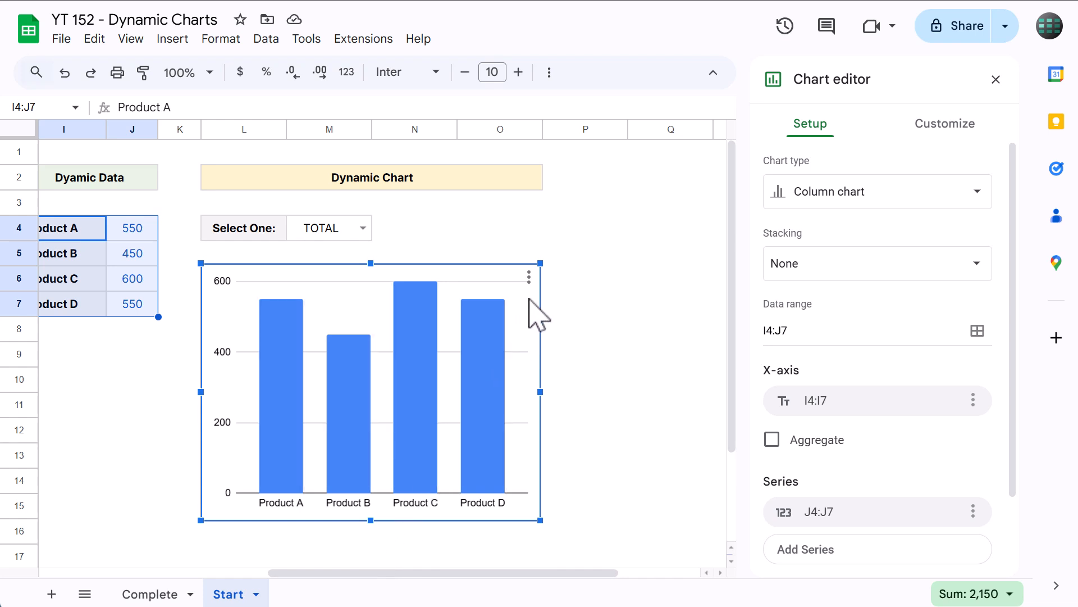
- Change the chart's border color to a lighter gray in its chart style settings
click(528, 277)
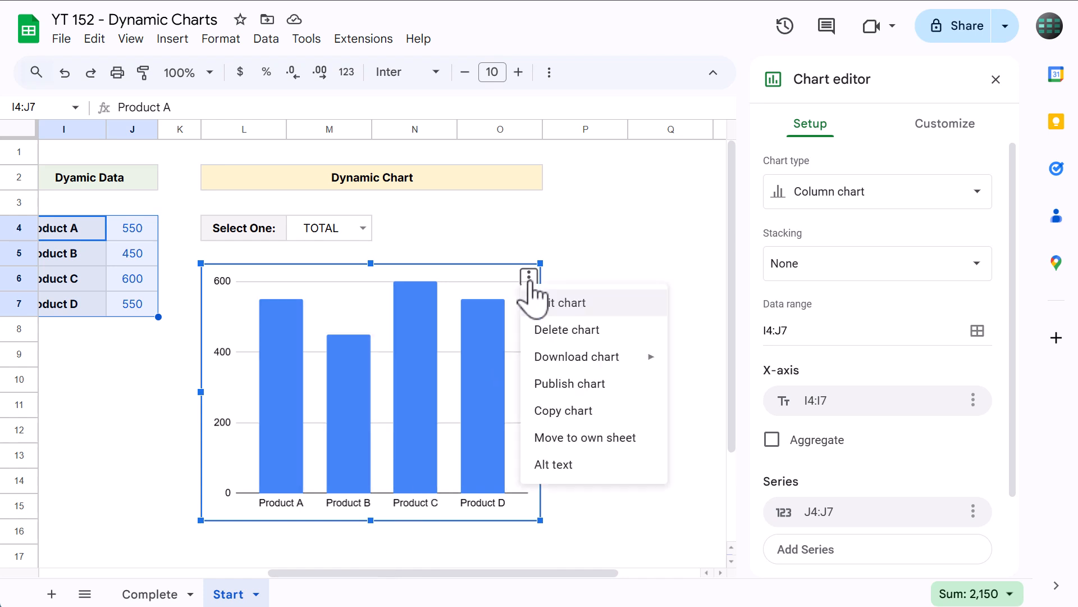
click(566, 307)
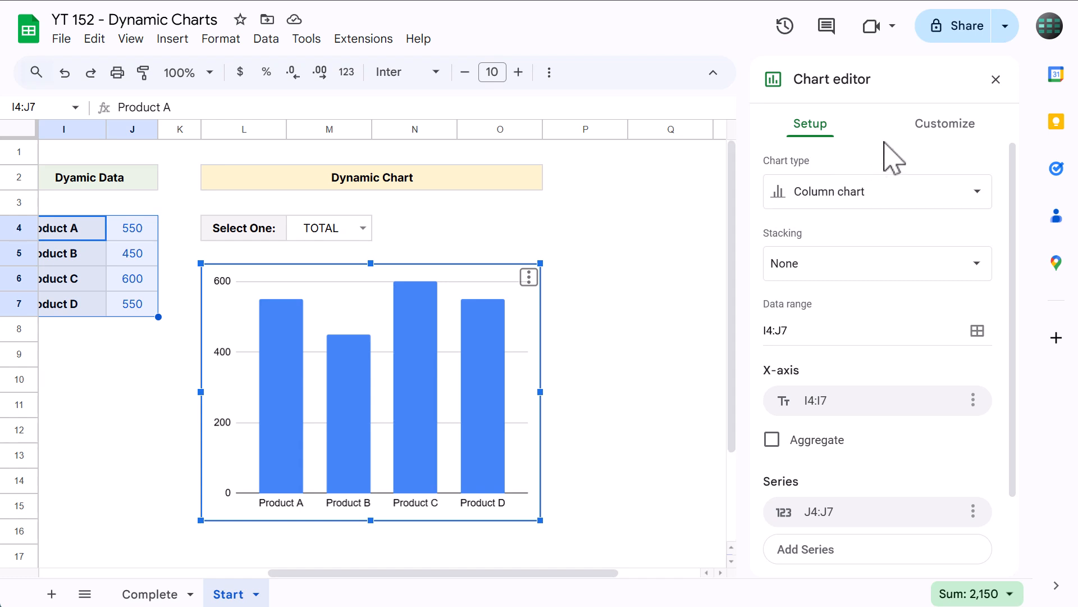
click(946, 124)
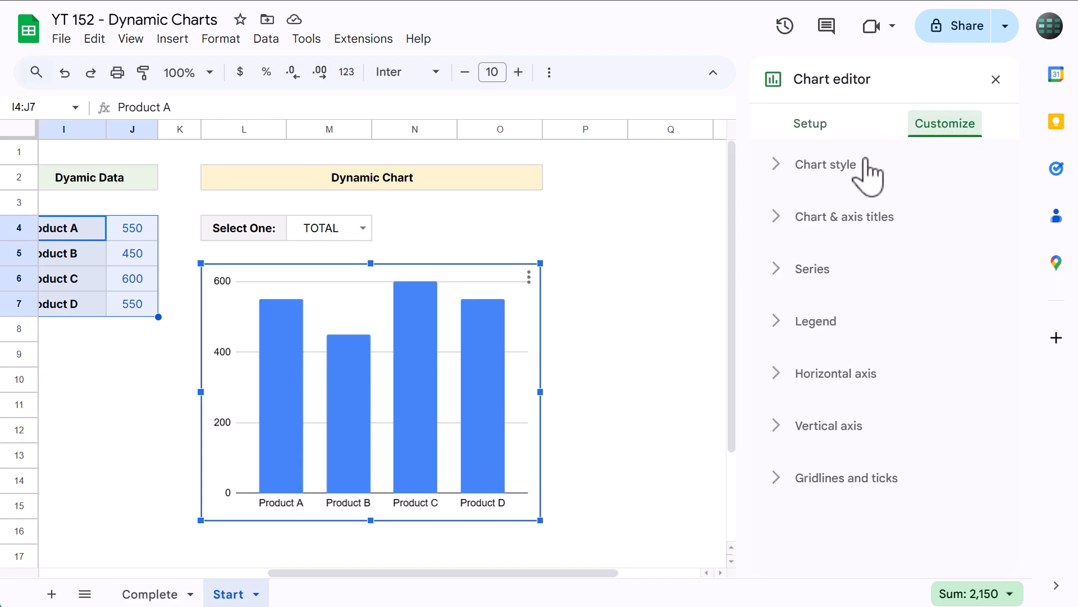
click(828, 164)
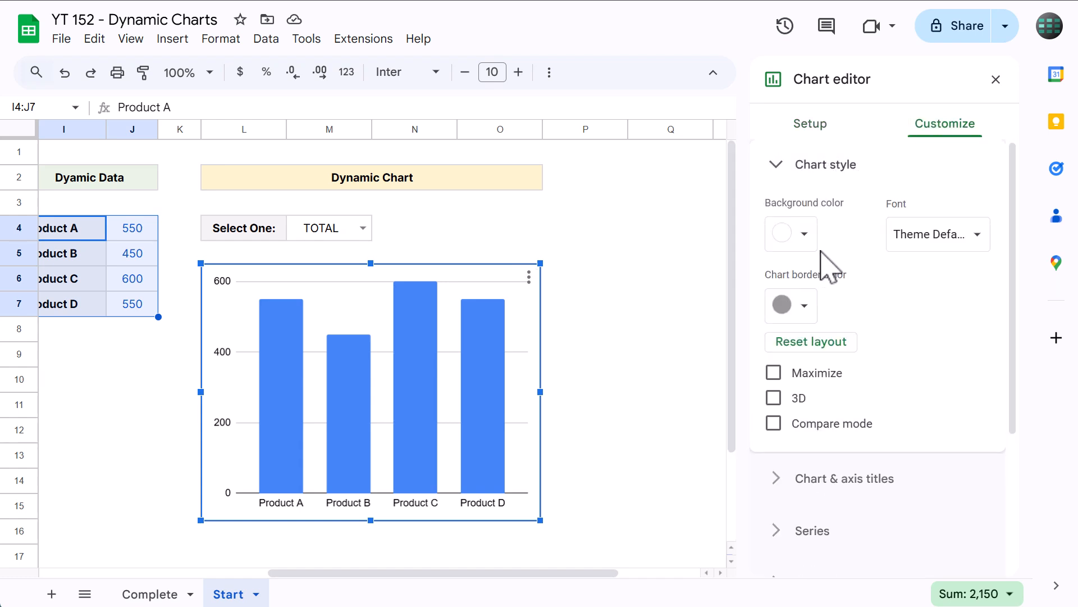
click(798, 305)
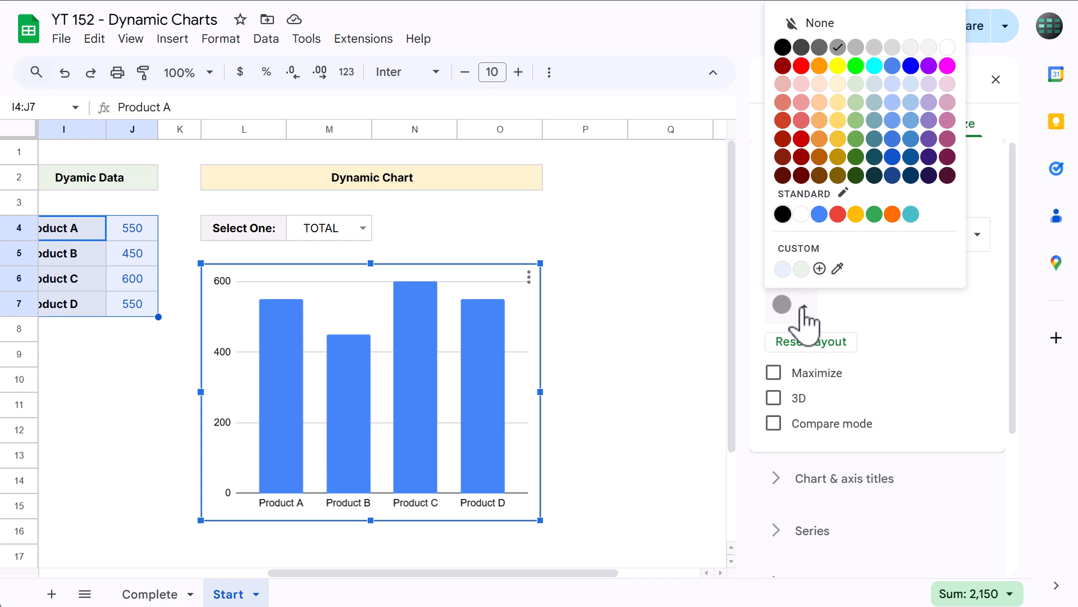
click(875, 48)
click(828, 164)
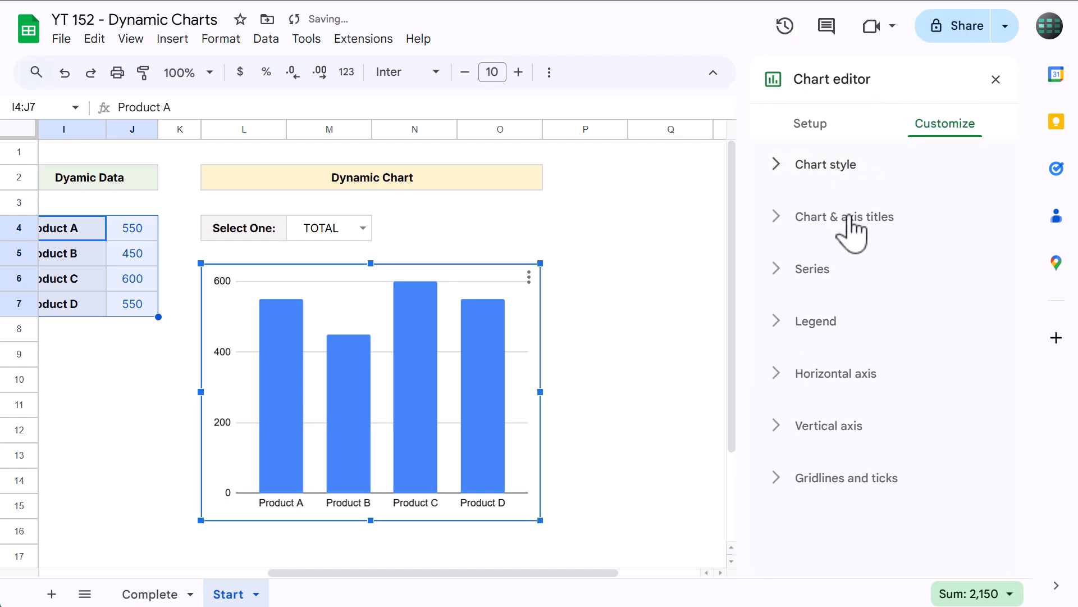
- Add the chart title "Product Sales" to the column chart
click(850, 236)
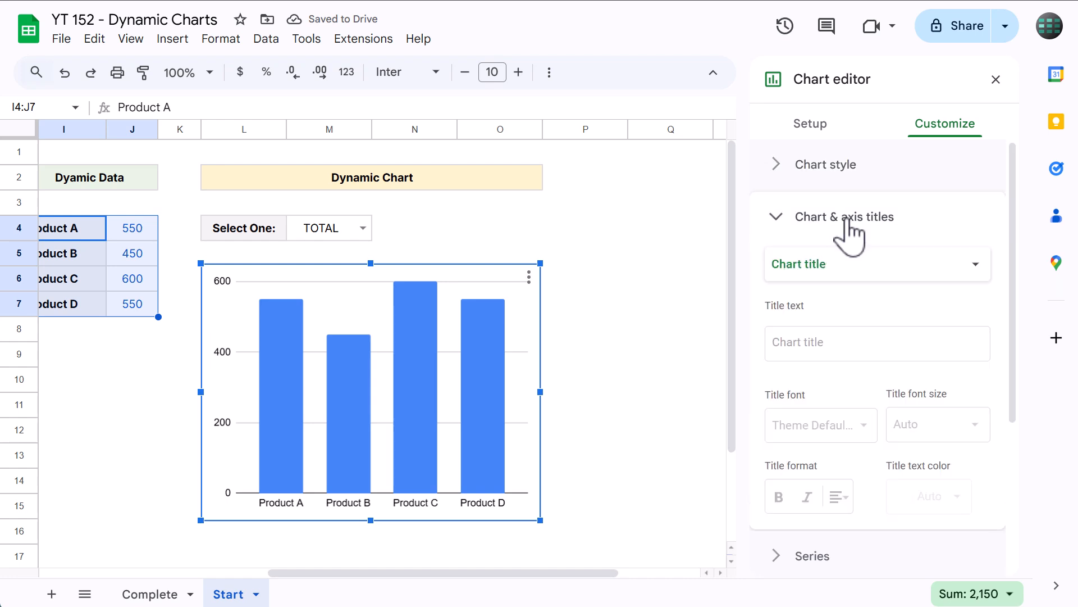
click(846, 337)
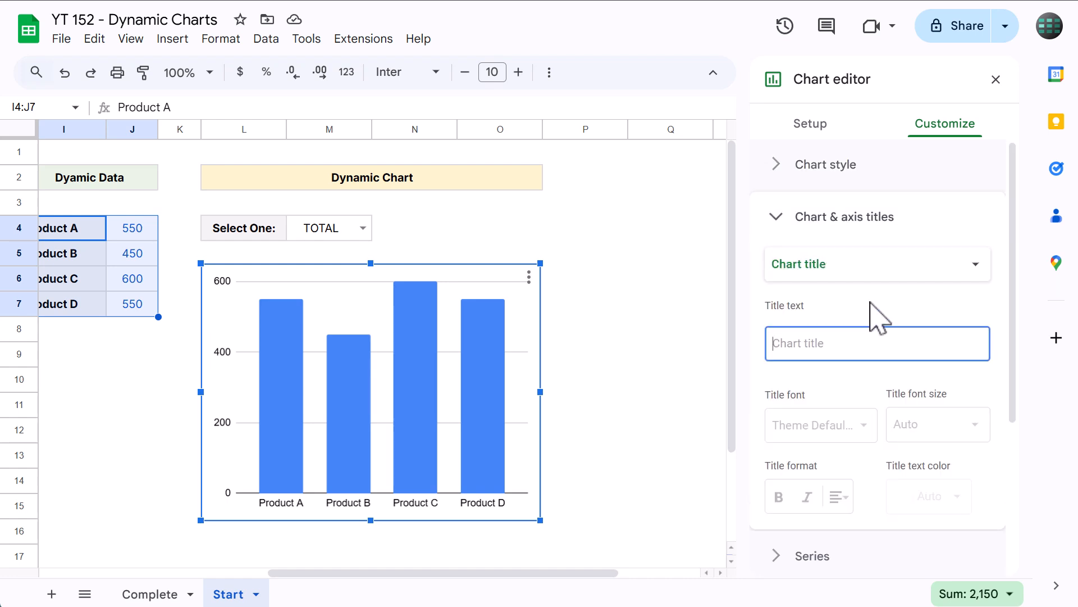
text(Product Sales)
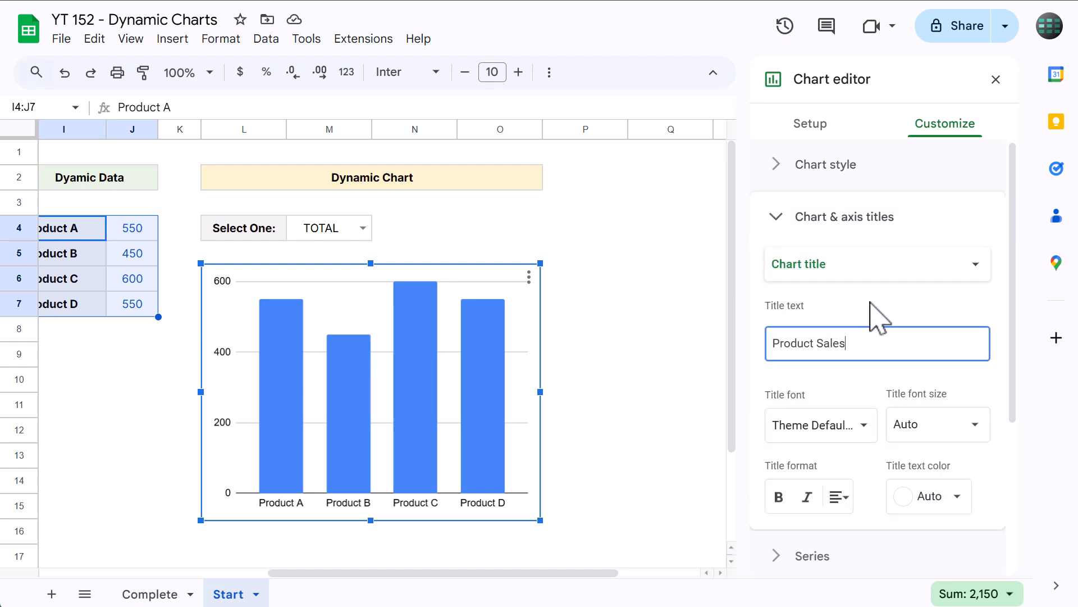
- Format the chart title with font size 16, center alignment, bold and black text
click(903, 430)
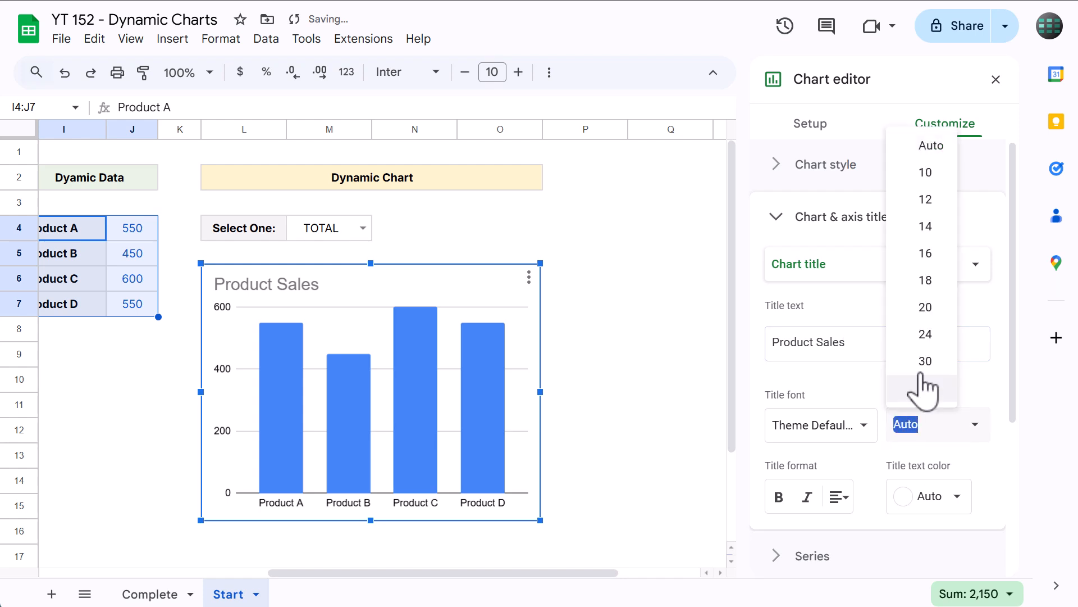
click(934, 251)
click(840, 496)
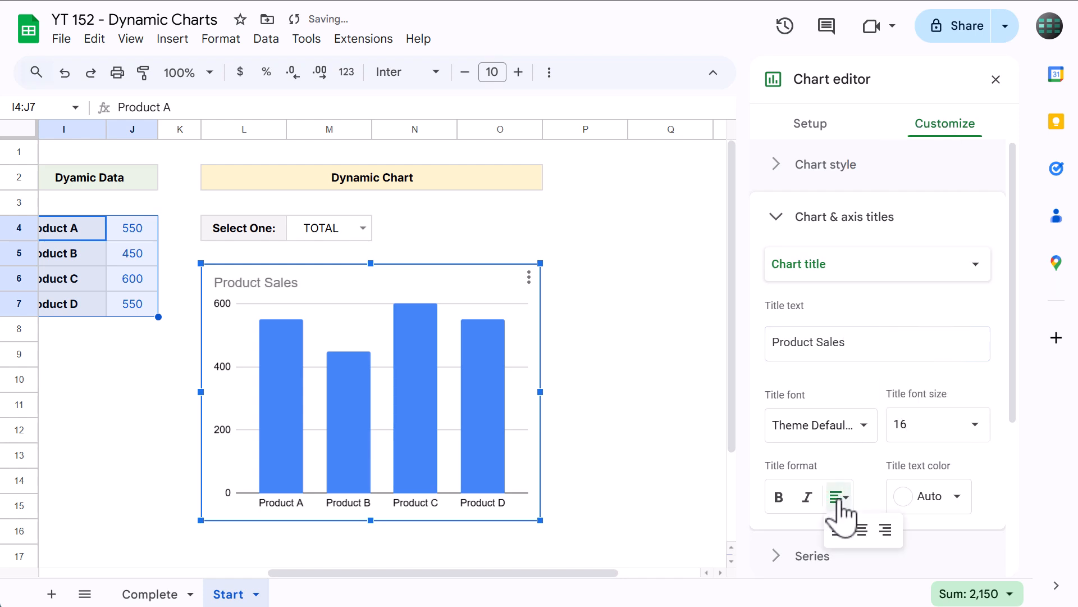
click(863, 528)
click(778, 497)
click(929, 496)
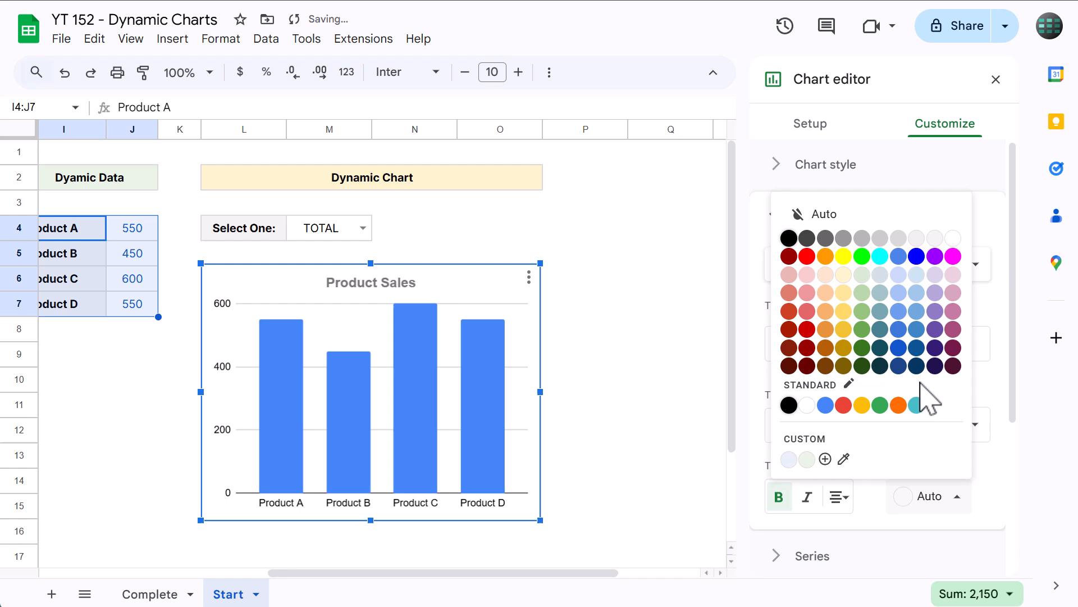
click(787, 239)
click(802, 220)
- Change the fill color of the chart's column series to a medium light purple
click(804, 270)
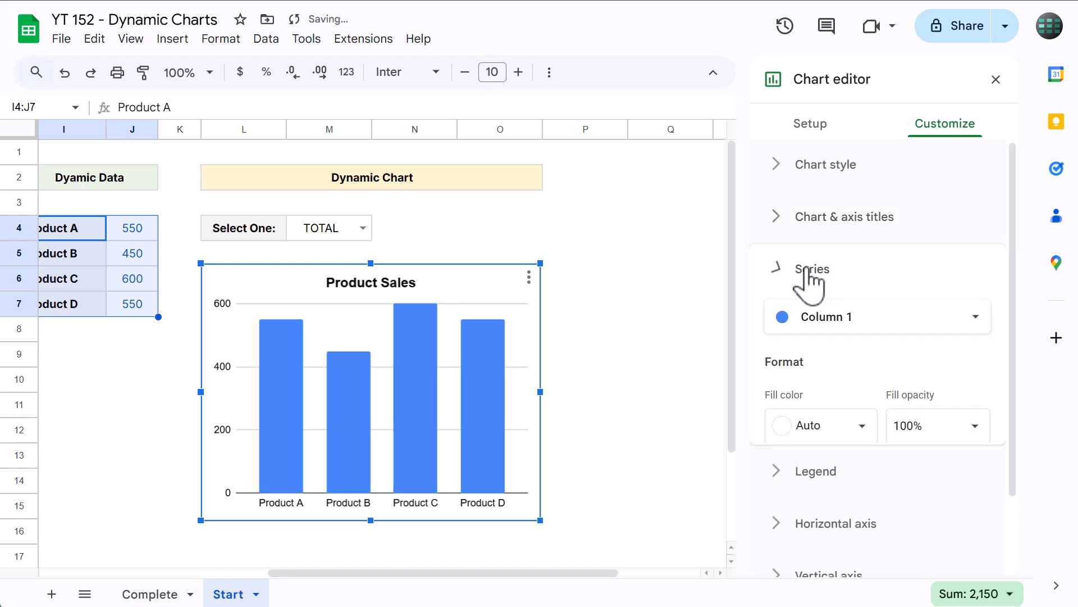
click(837, 427)
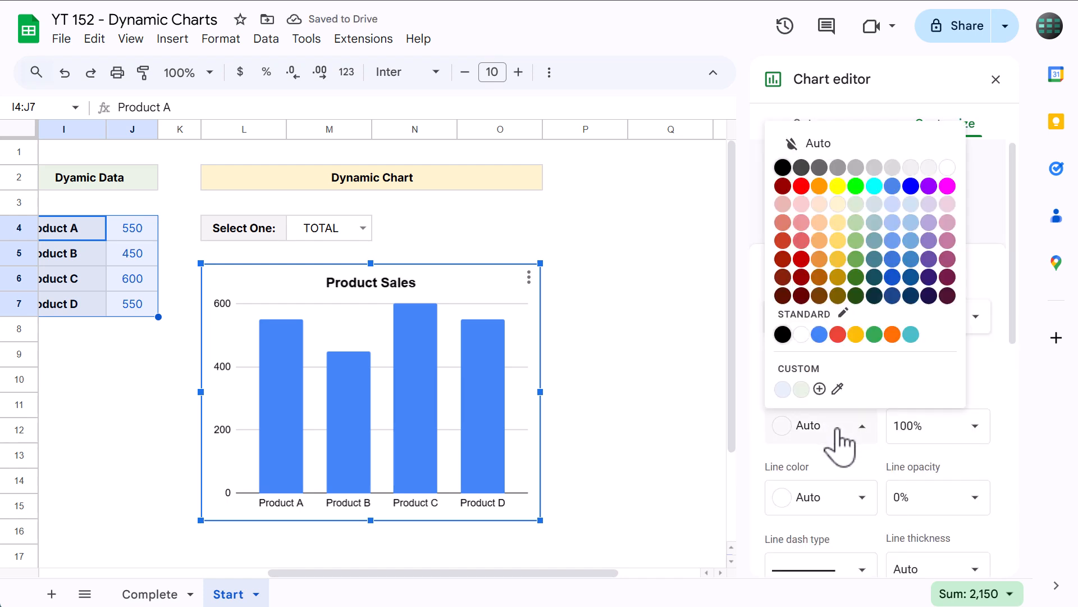
click(929, 241)
click(902, 281)
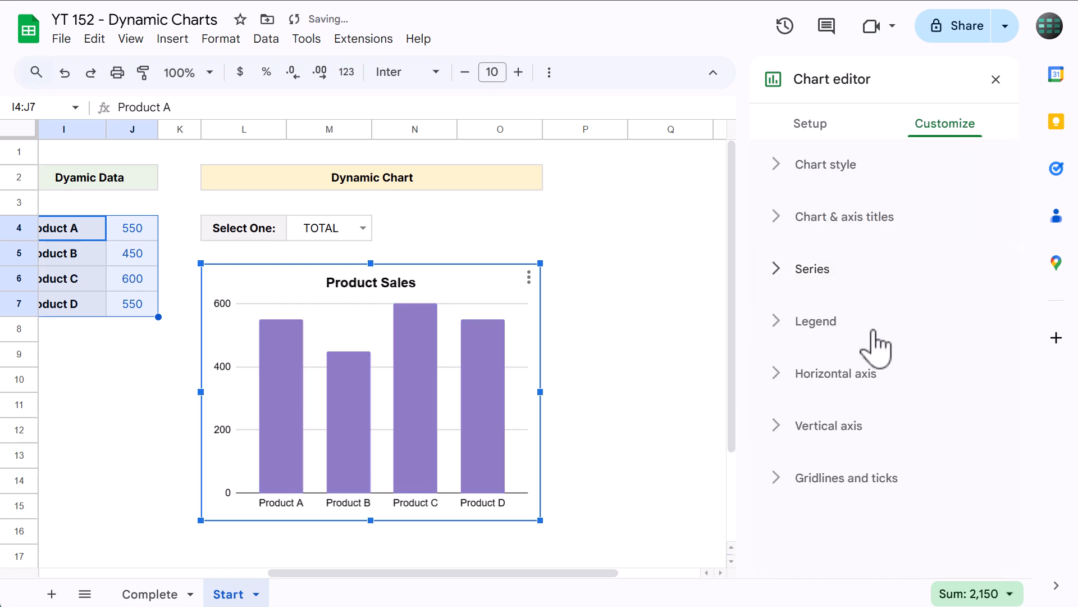
- Set the horizontal axis label font size to 14
click(867, 387)
scroll(871, 393, down, 3)
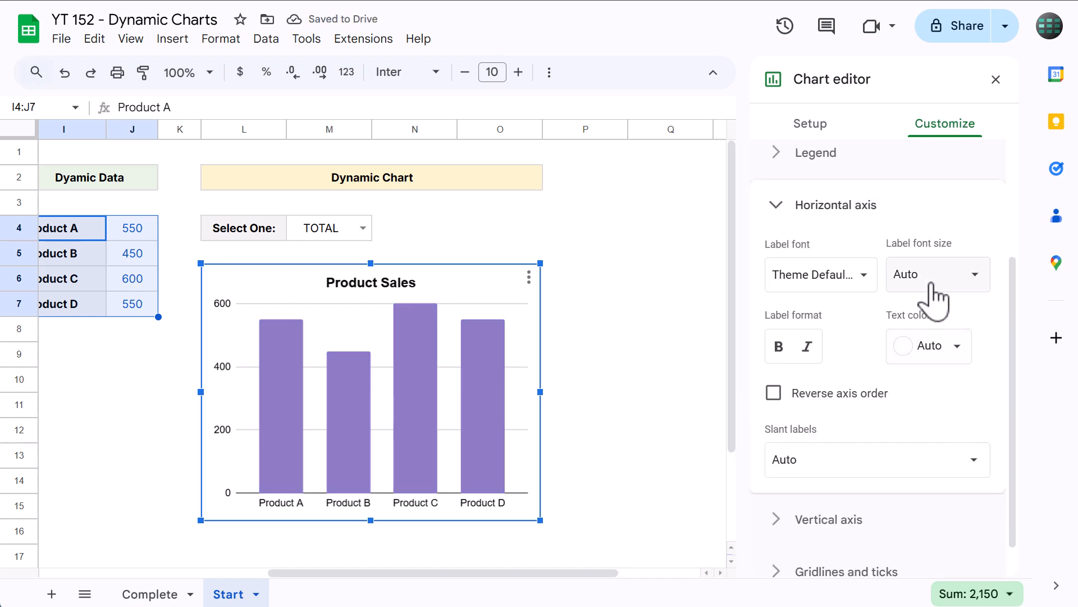
click(930, 281)
click(926, 392)
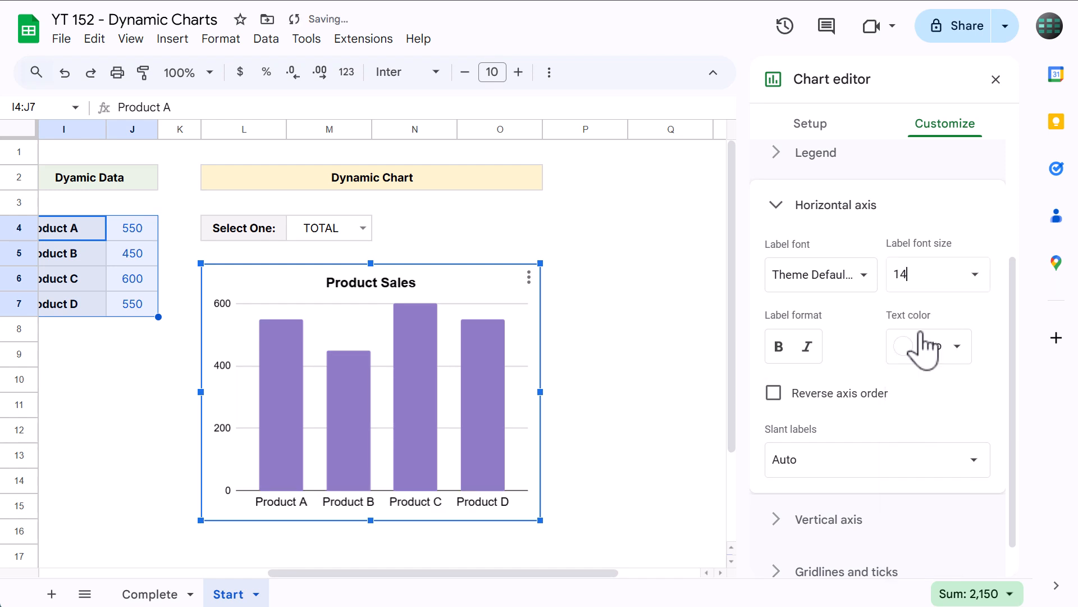
click(924, 264)
click(854, 211)
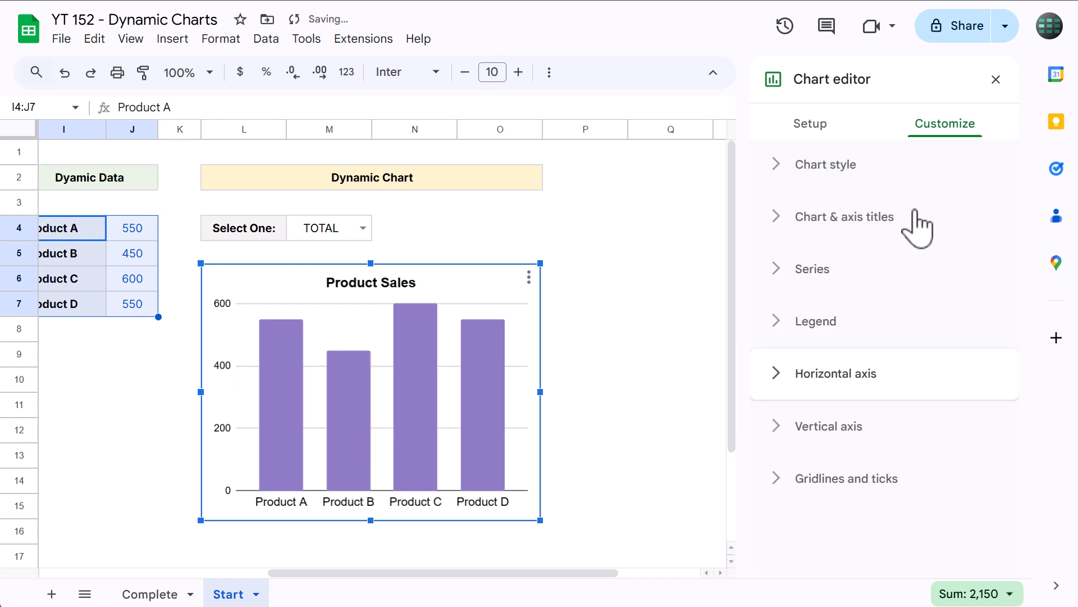
- Set the vertical axis label font size to 14
click(865, 431)
click(916, 411)
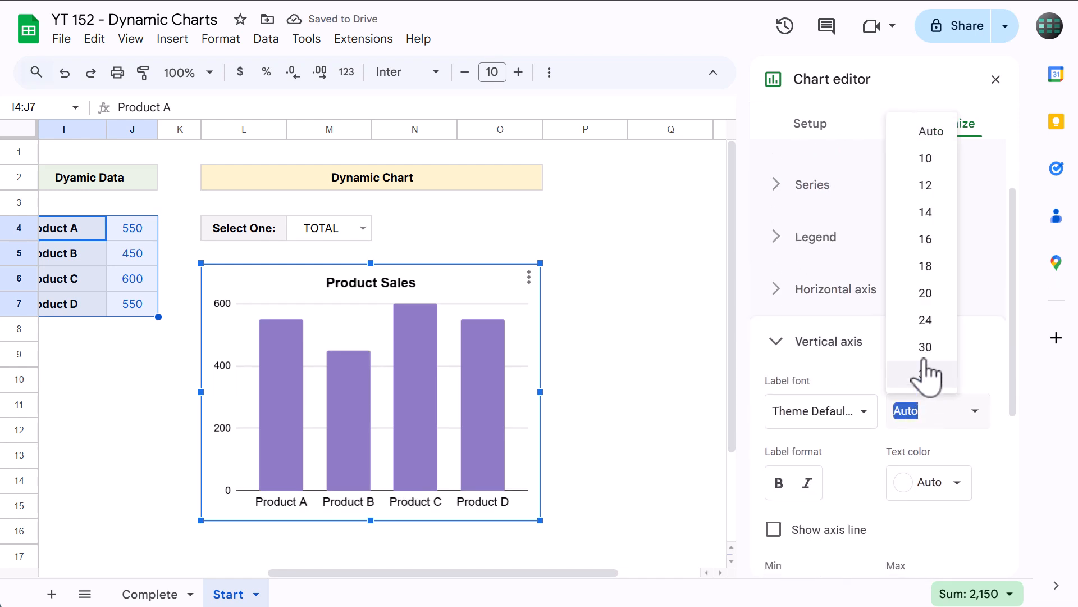
click(926, 212)
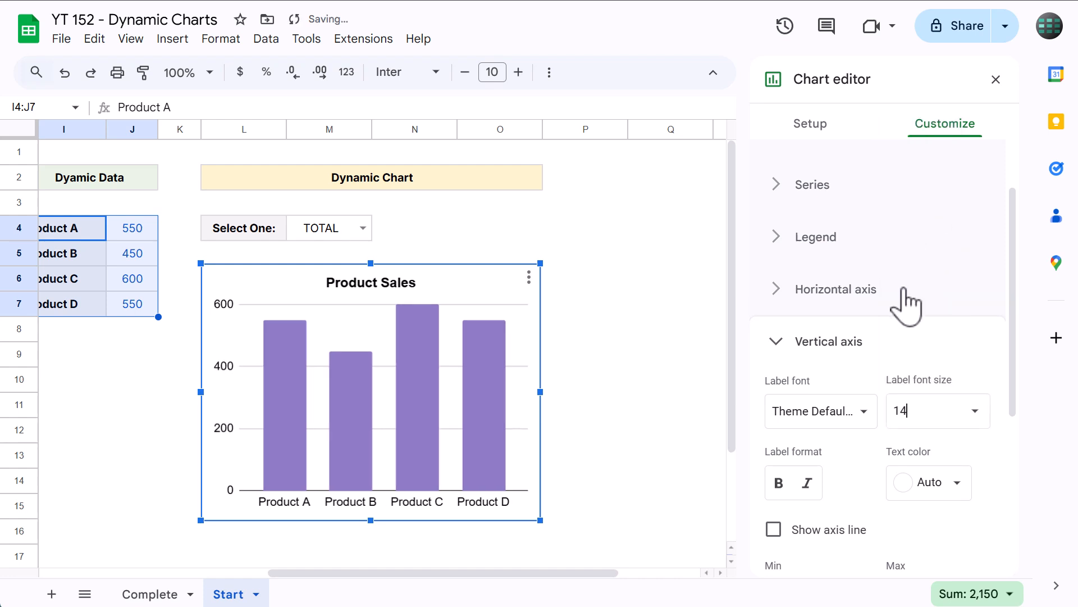
click(886, 342)
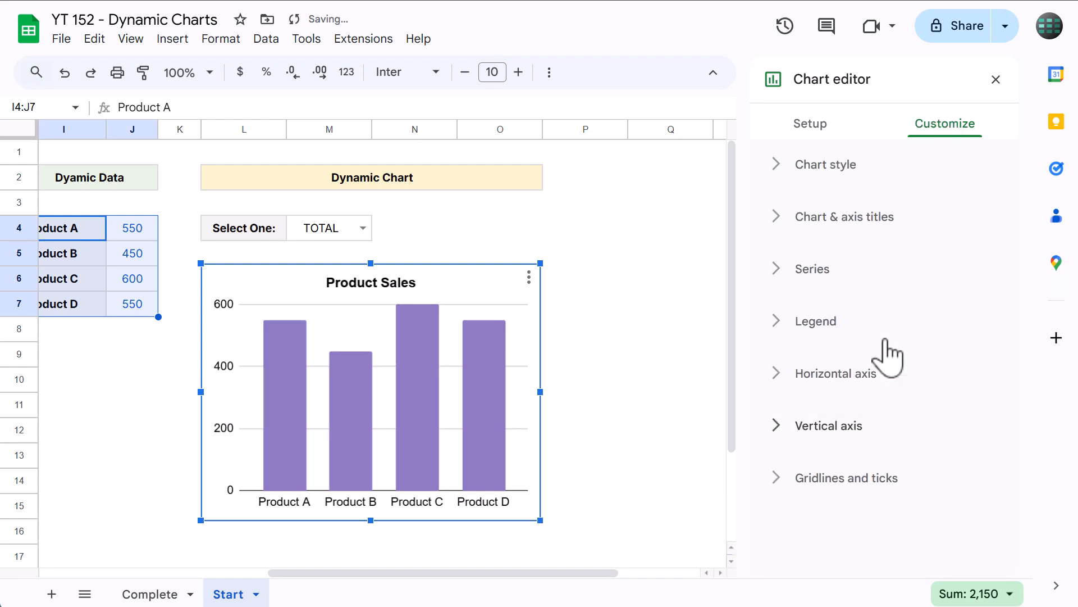
- Turn off the vertical axis major gridlines and close the chart editor
click(823, 478)
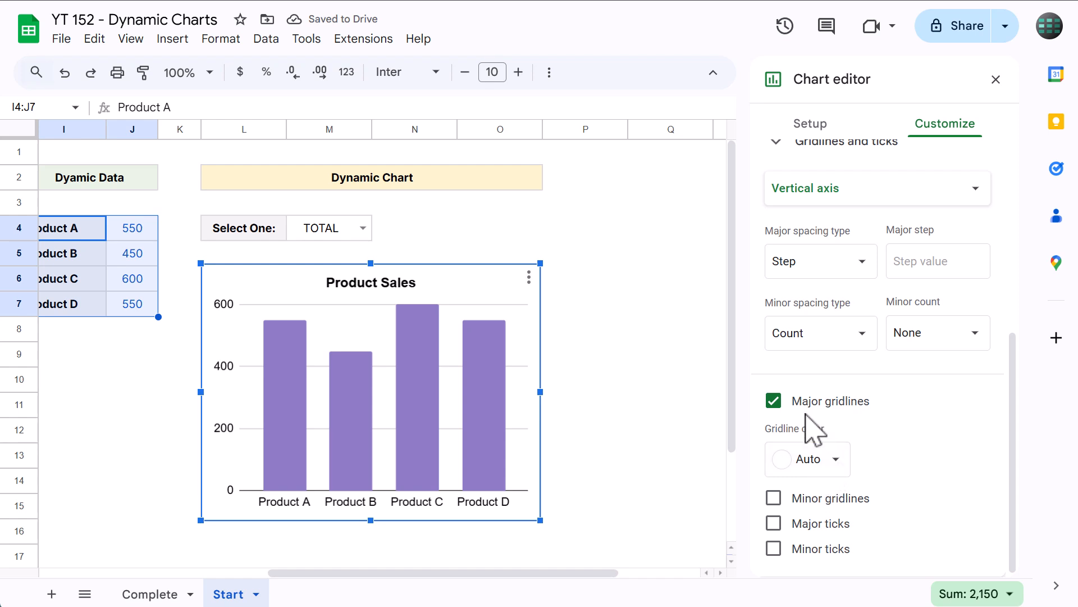
click(775, 402)
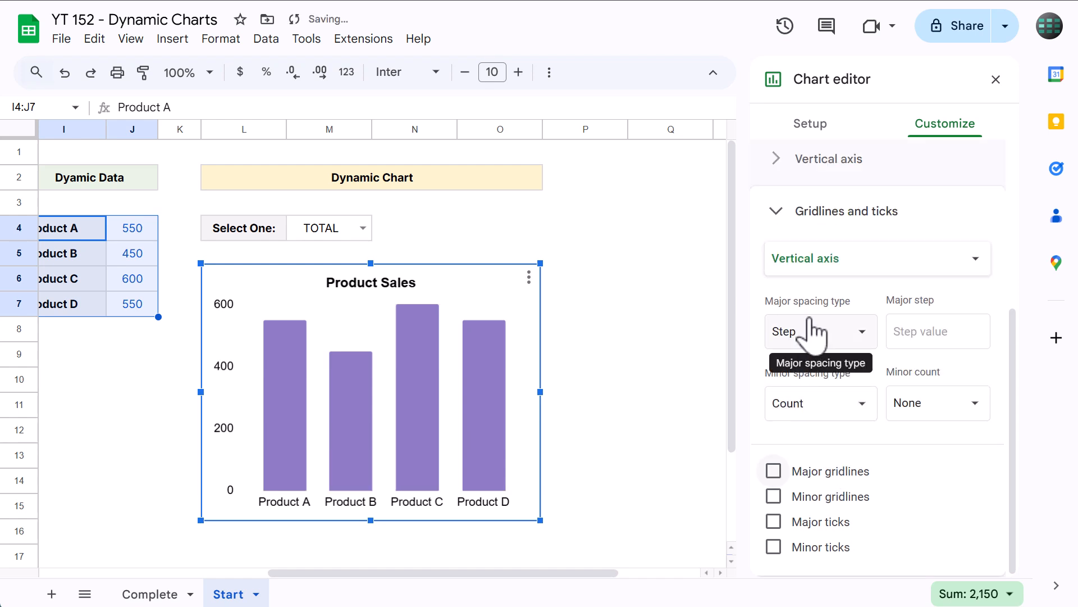
click(836, 223)
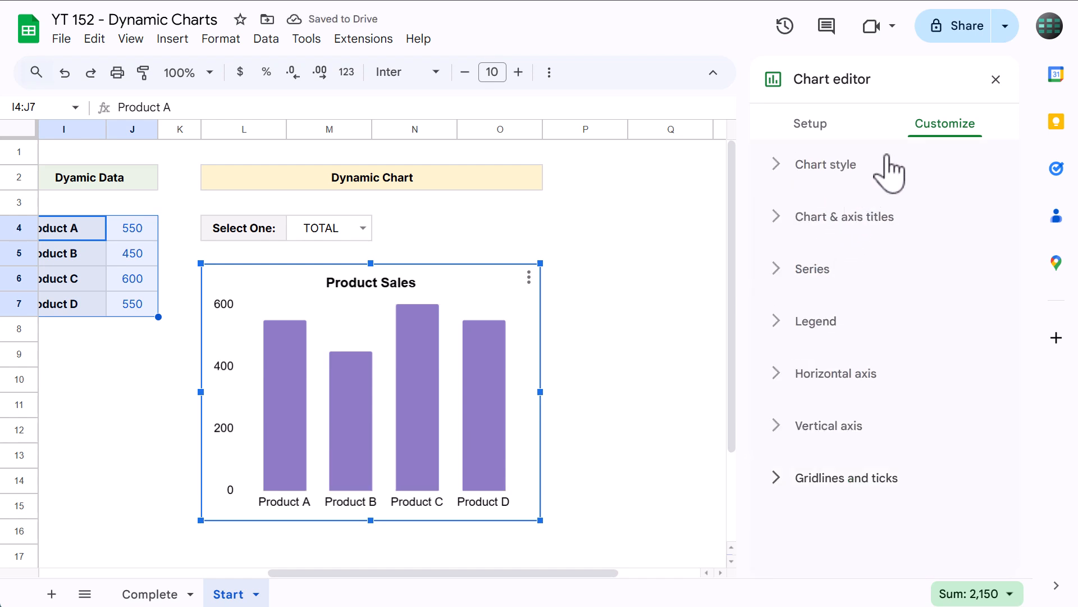
click(997, 80)
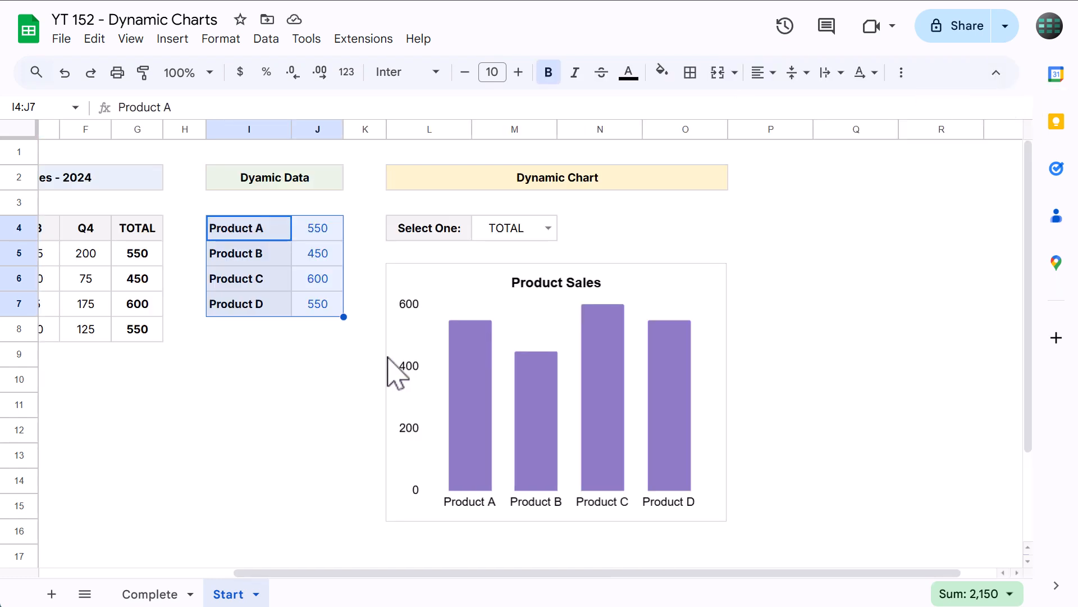
- Set the Select One dropdown in M4 to Q2 to test the chart
click(260, 385)
scroll(264, 387, left, 5)
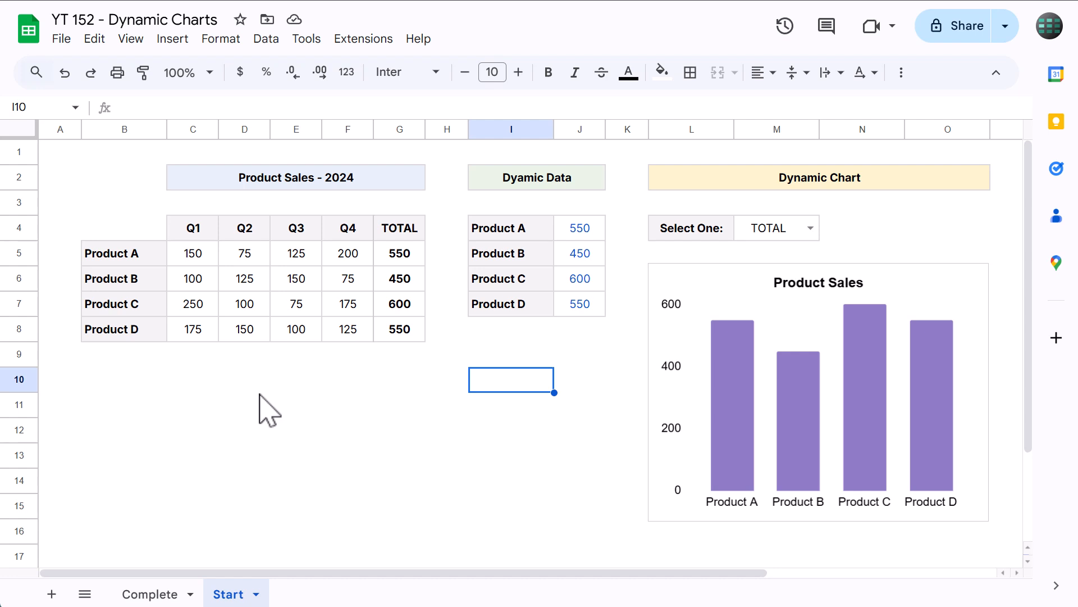
click(810, 228)
click(786, 275)
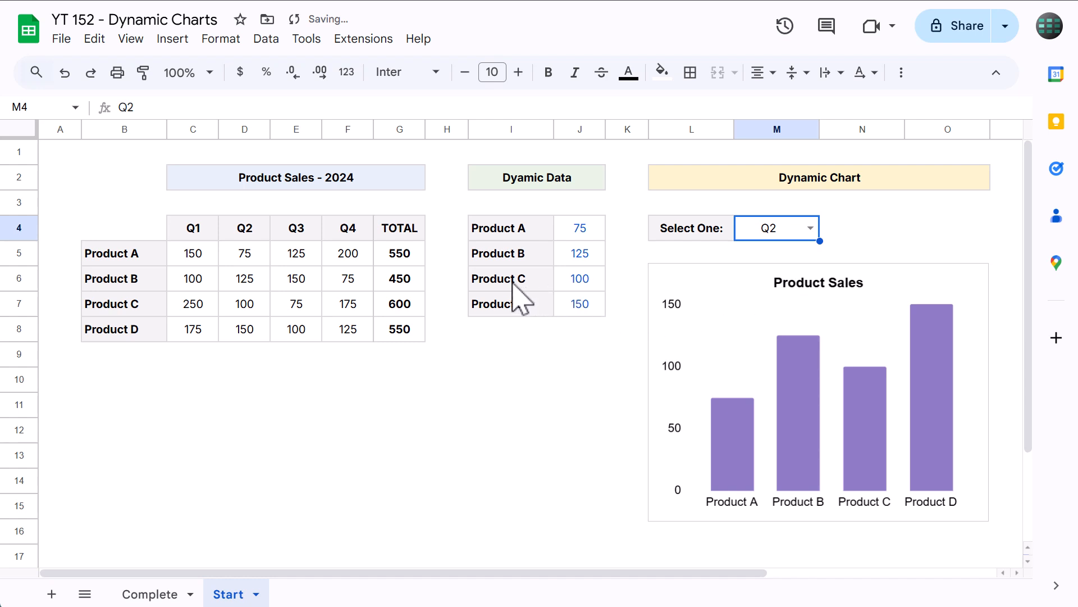
- Hide the dynamic data columns I and J, and include their hidden data in the chart
drag(513, 232, 575, 303)
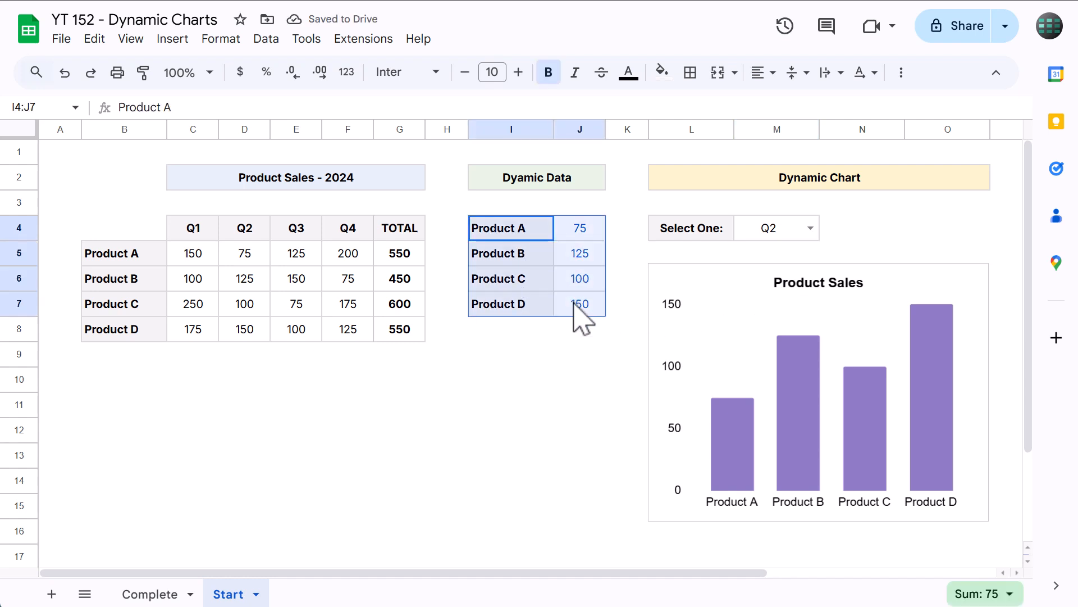
click(535, 358)
drag(512, 134, 573, 135)
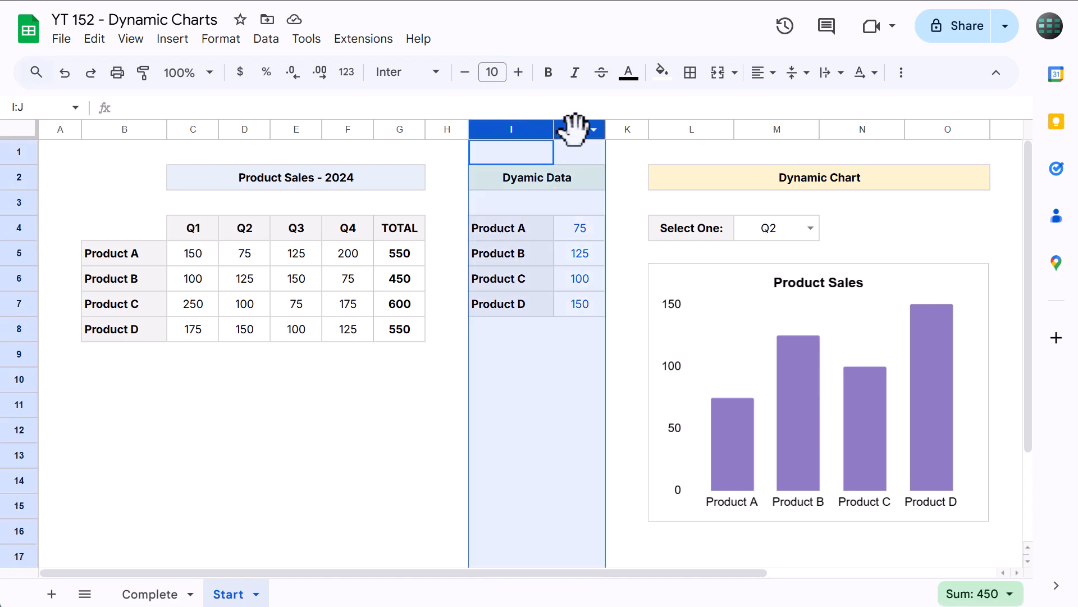
right_click(574, 129)
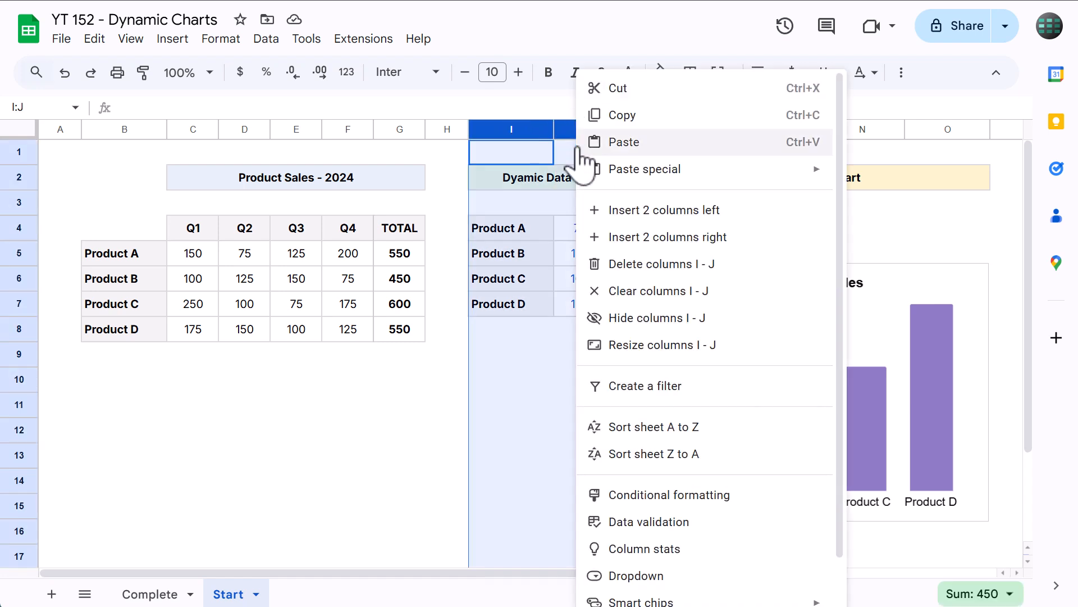
click(629, 319)
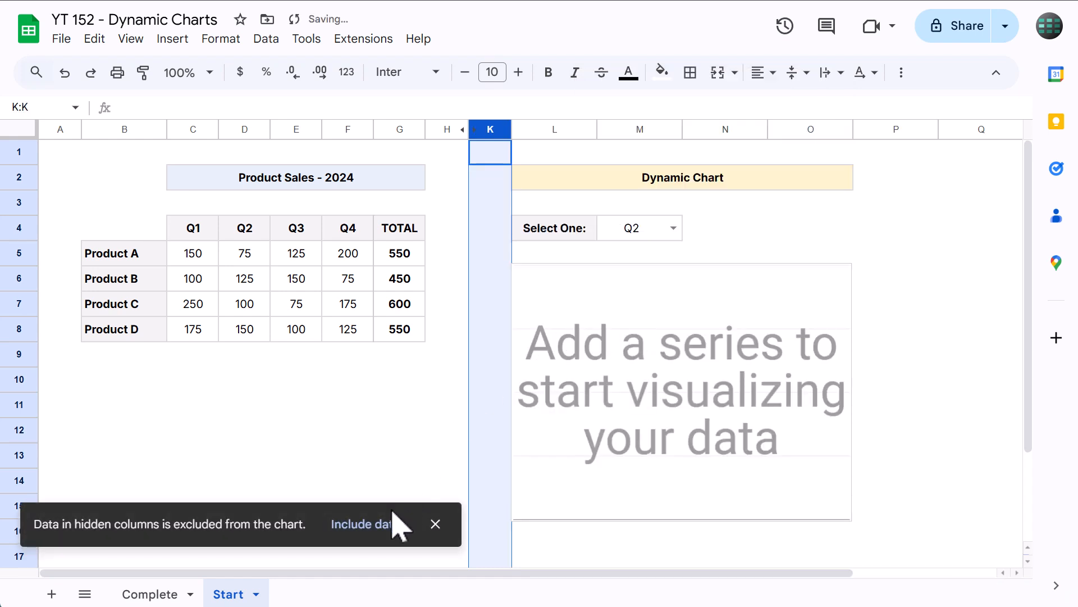
click(387, 528)
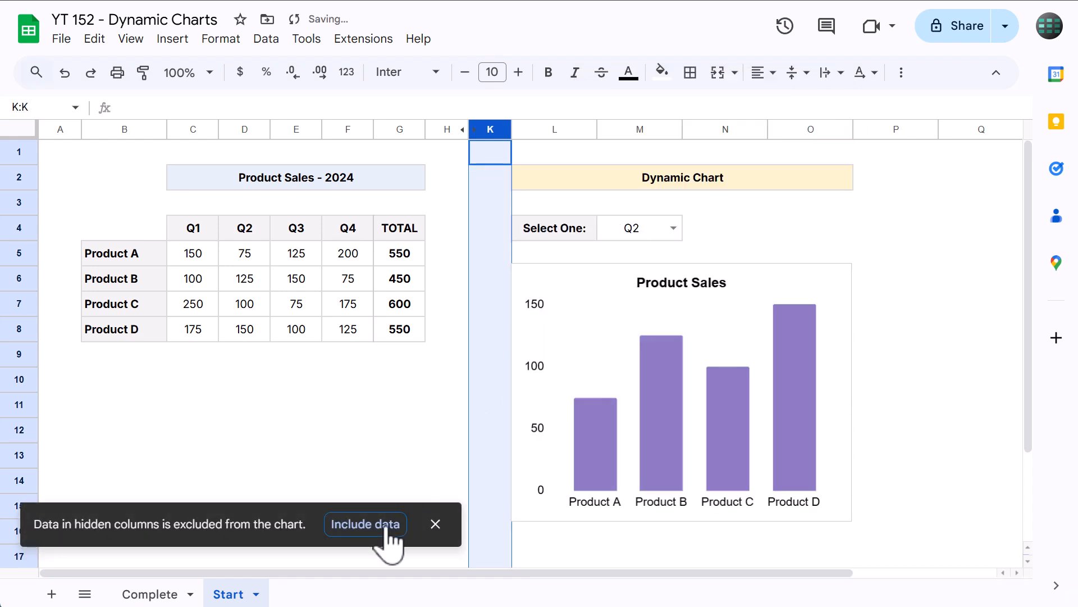
click(142, 397)
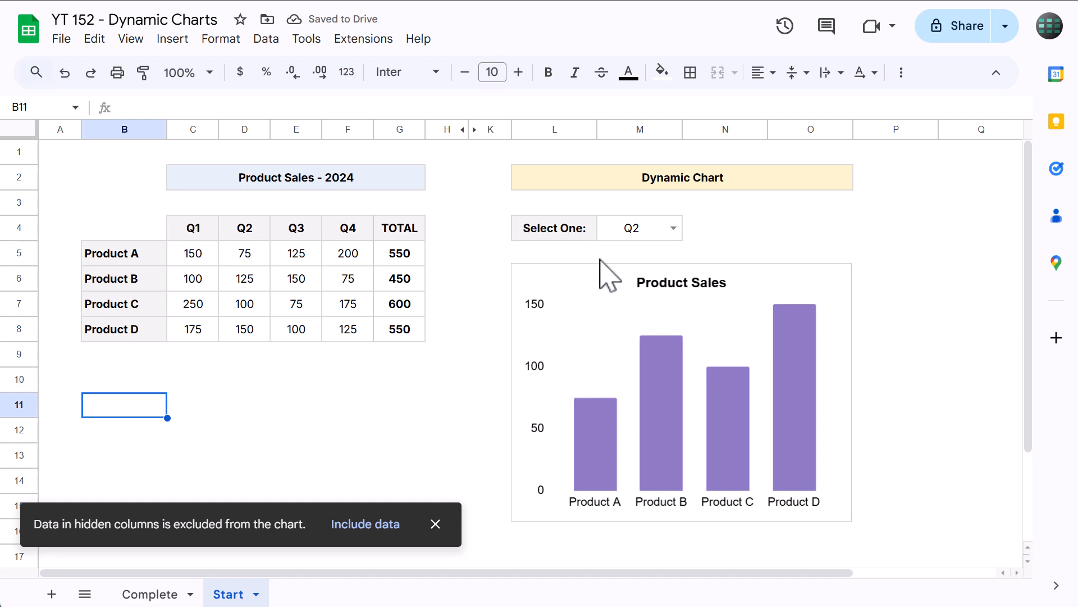
- Test the chart with the data columns hidden by setting M4 to Q3, Q1, Q4, TOTAL and finally Q2
click(674, 228)
click(642, 300)
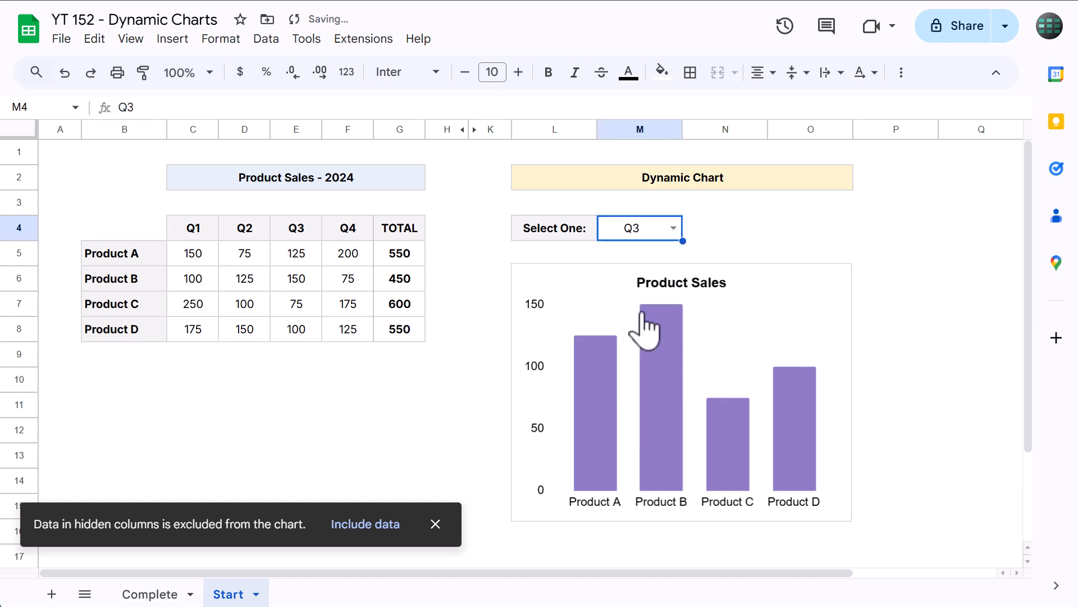
click(673, 228)
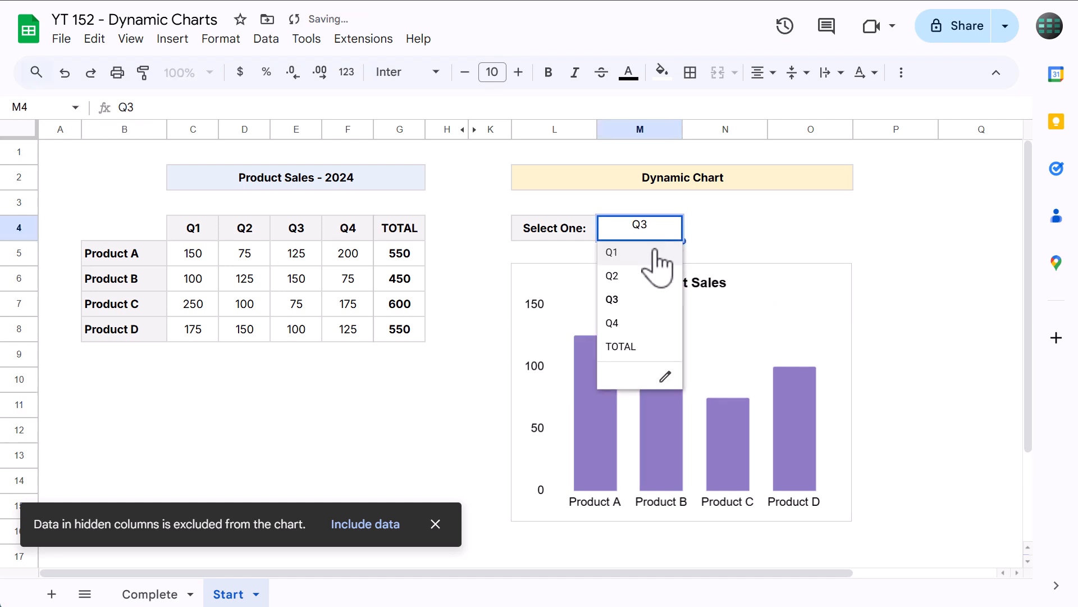
click(656, 252)
click(675, 227)
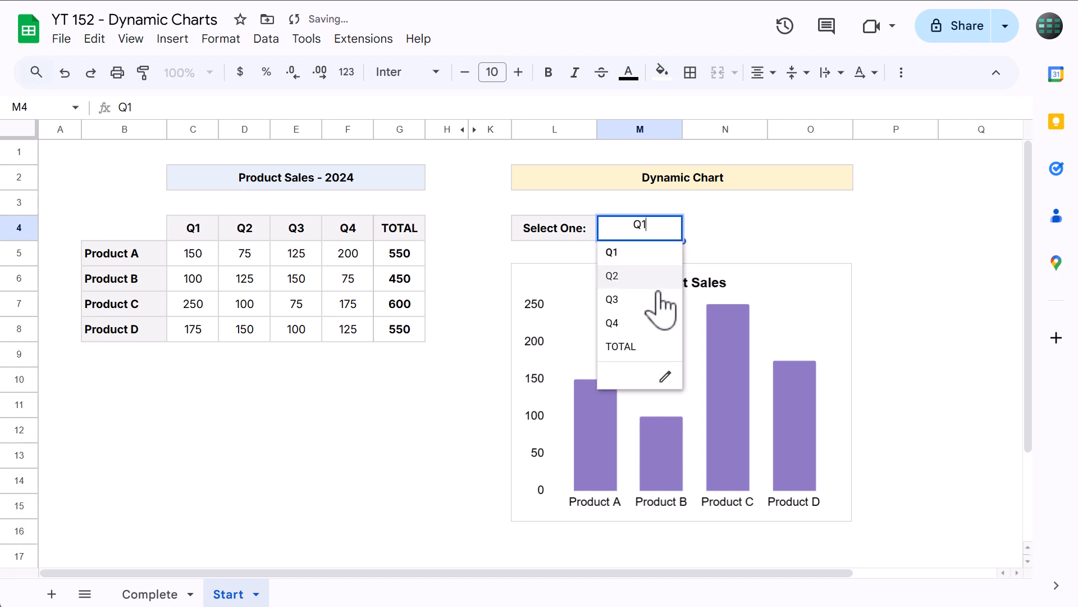
click(659, 325)
click(673, 228)
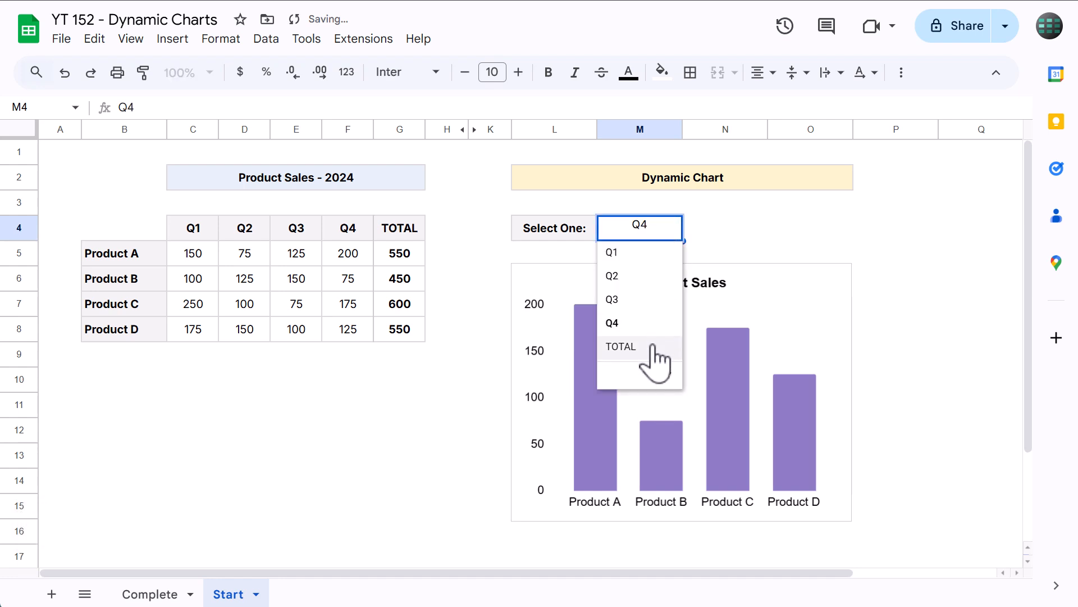
click(651, 344)
click(674, 228)
click(649, 275)
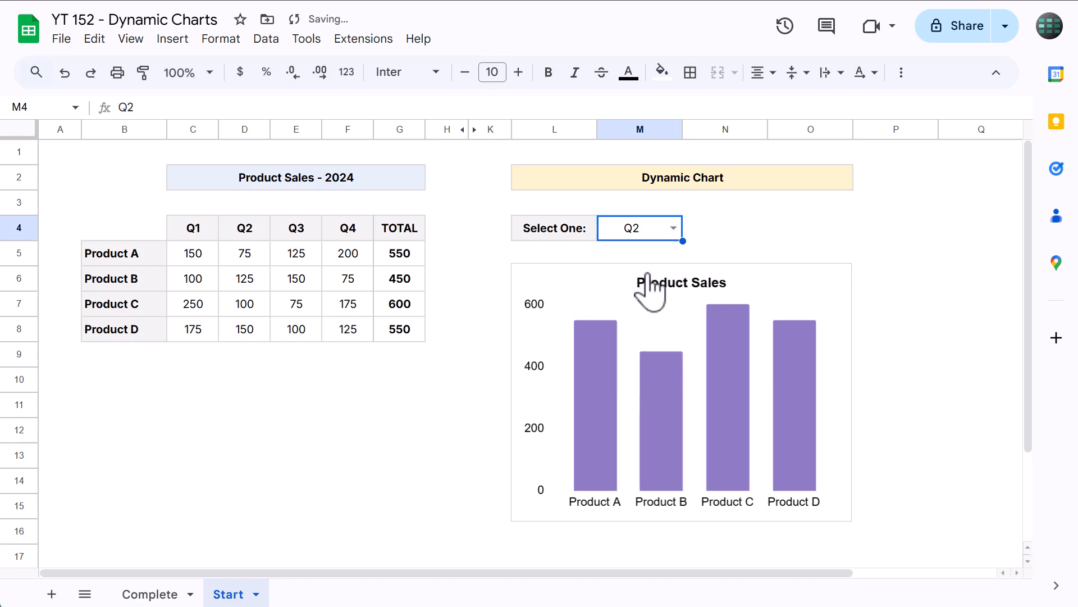
click(388, 389)
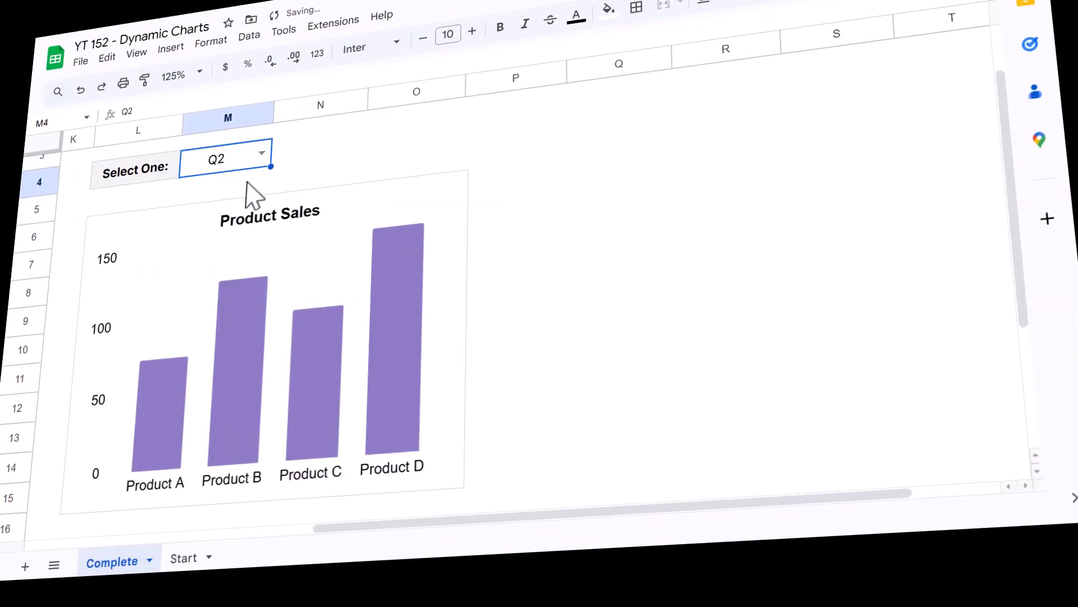
- On the Complete sheet, set the Select One dropdown to Q3, Q4 and finally TOTAL to demonstrate the dynamic chart
click(261, 164)
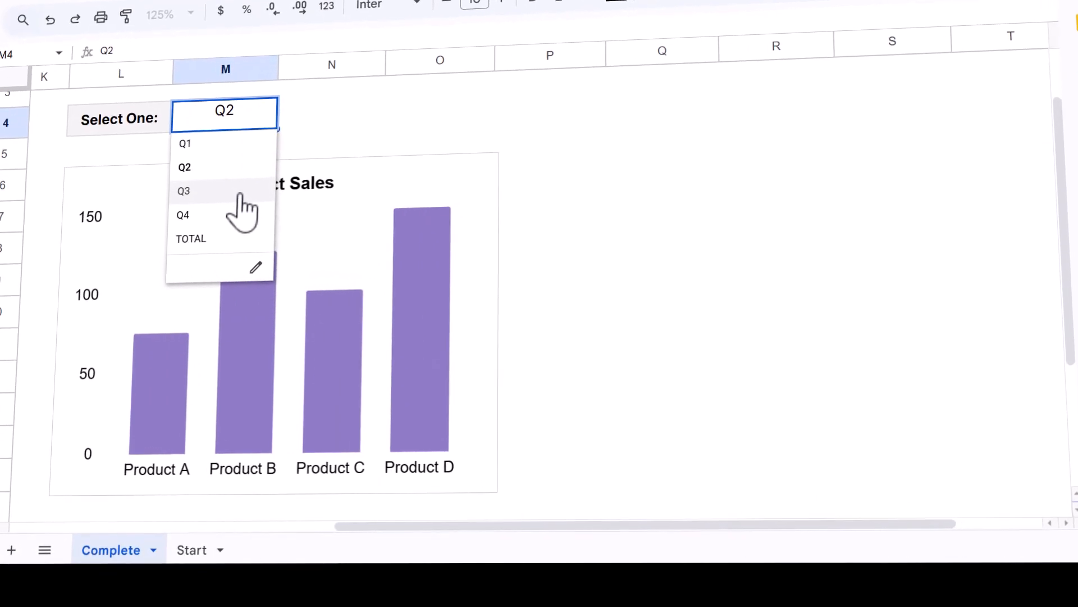
click(242, 199)
click(265, 131)
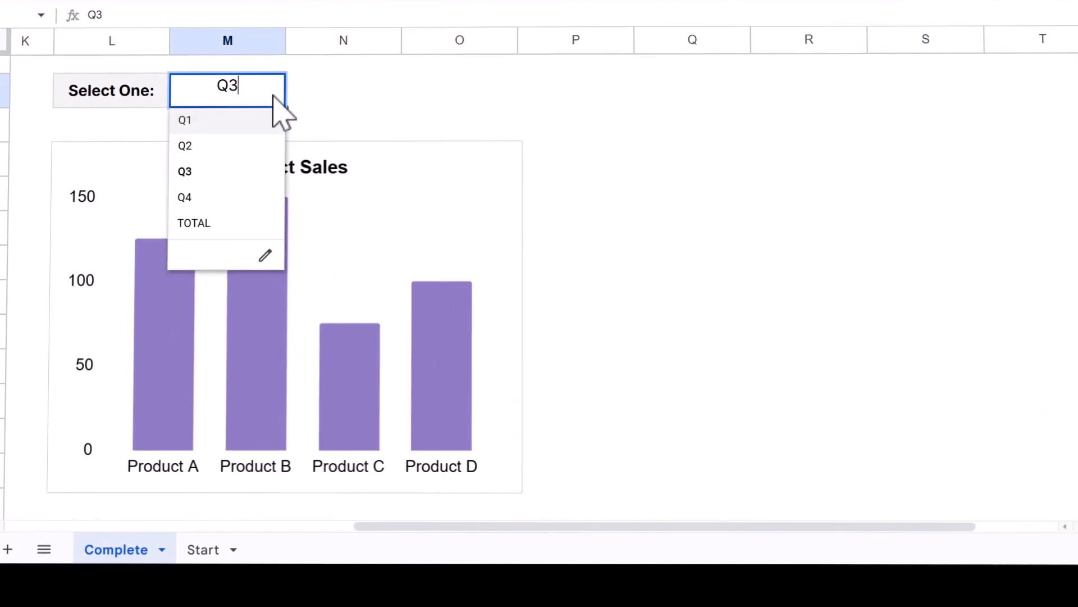
click(255, 198)
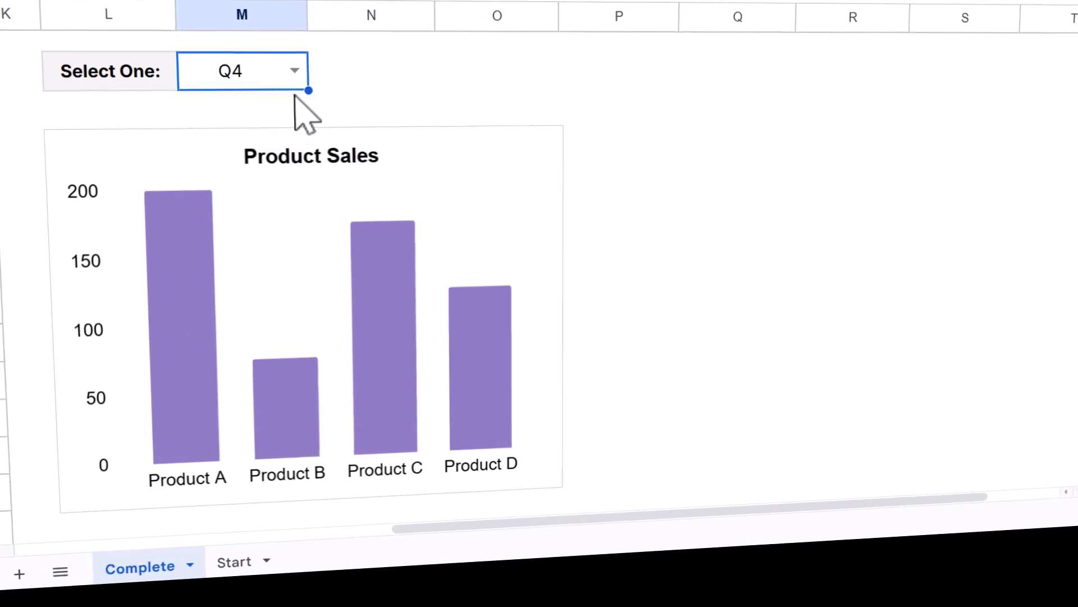
click(289, 72)
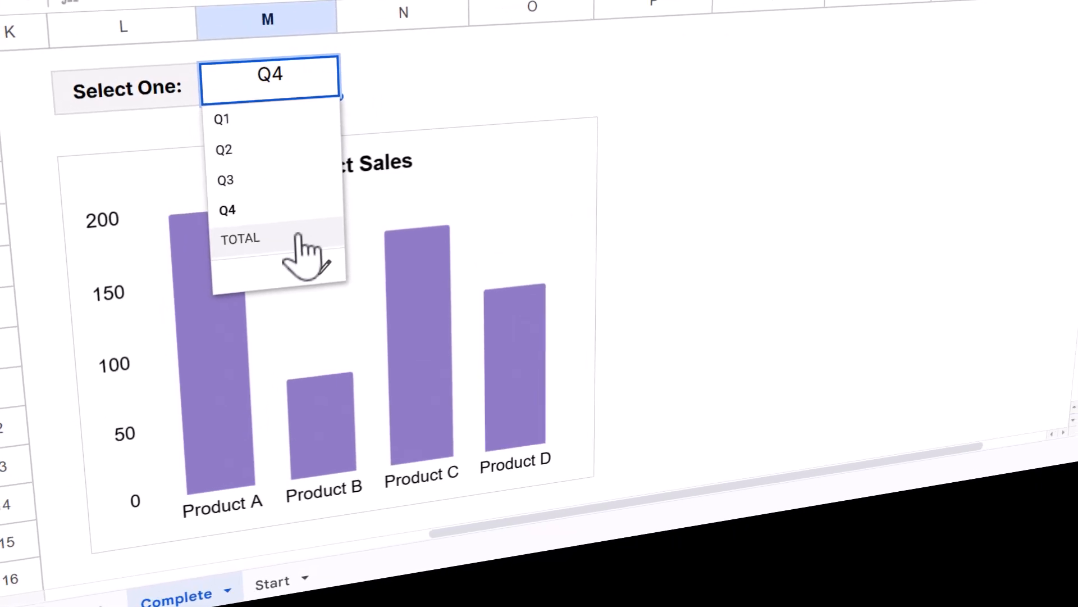
click(289, 231)
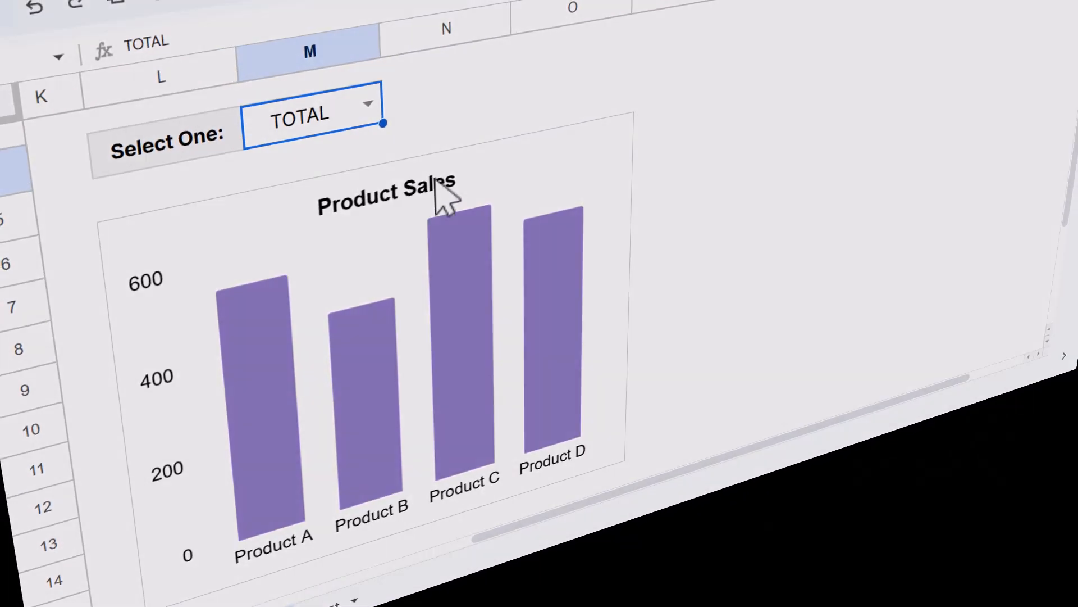